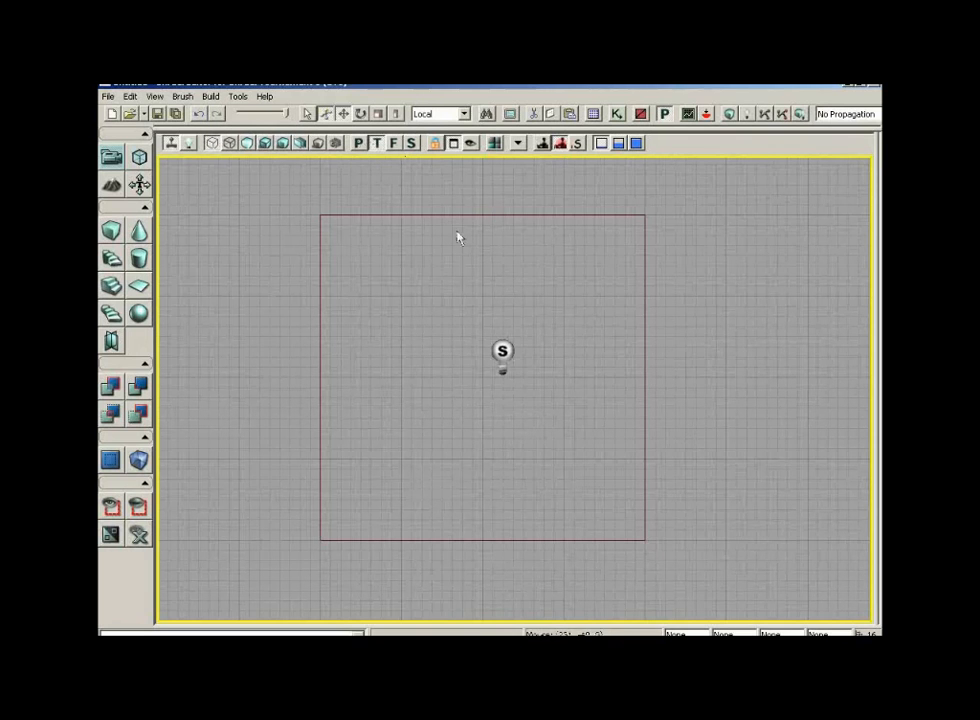
# Inspect the room in the lit perspective view and return to the top wireframe view
pyautogui.click(357, 147)
pyautogui.click(265, 143)
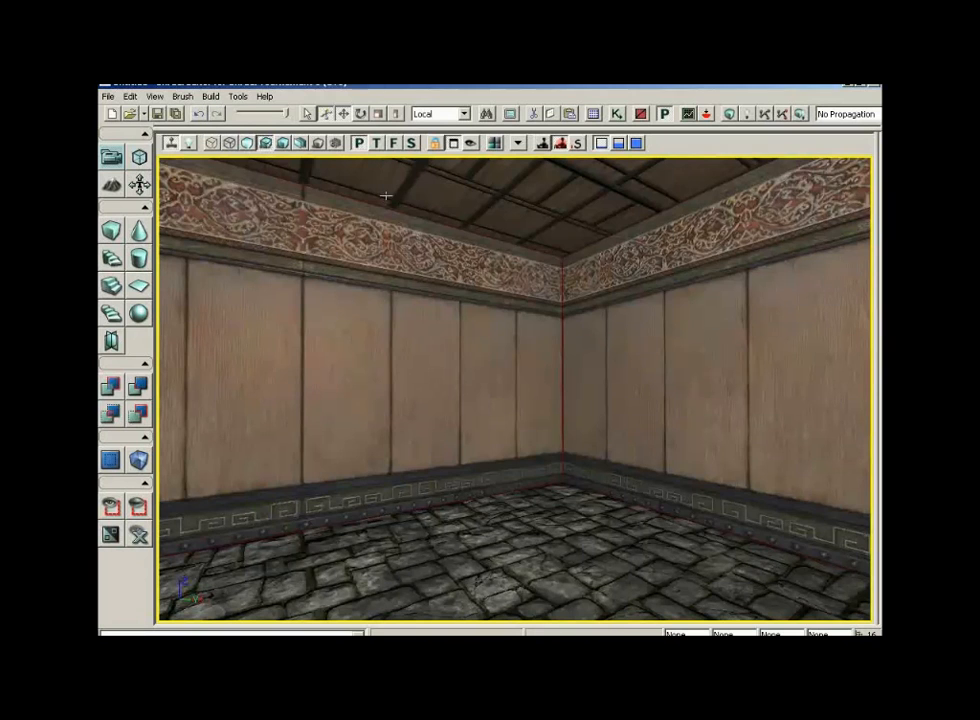
pyautogui.click(376, 143)
pyautogui.click(211, 143)
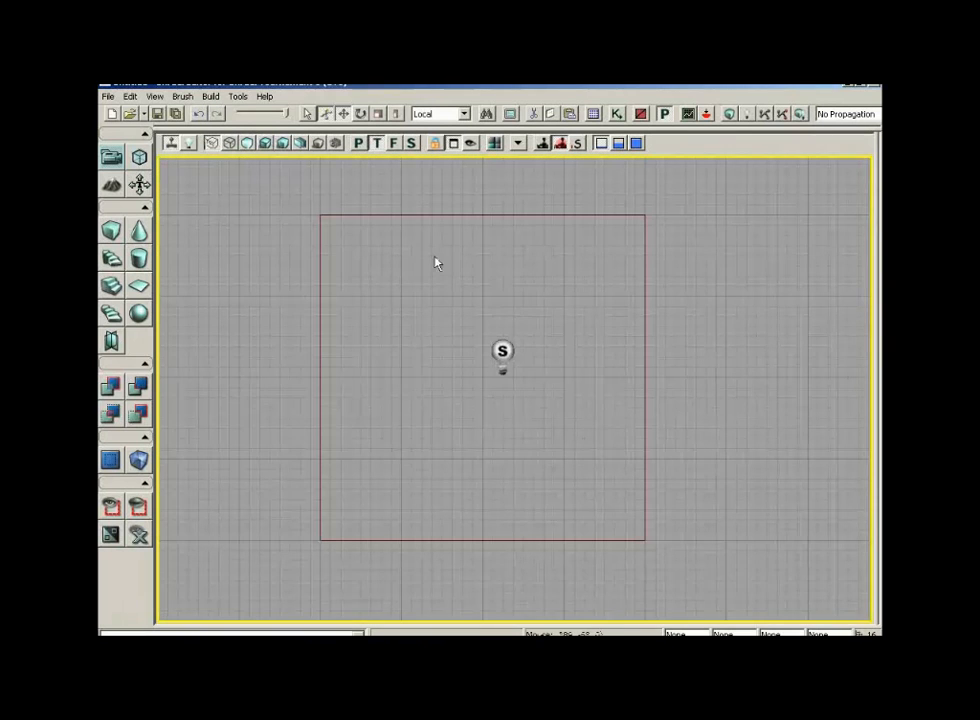
# Move the red builder brush out of the room into the empty space diagonally below it in the top view
pyautogui.scroll(-5, 575, 300)
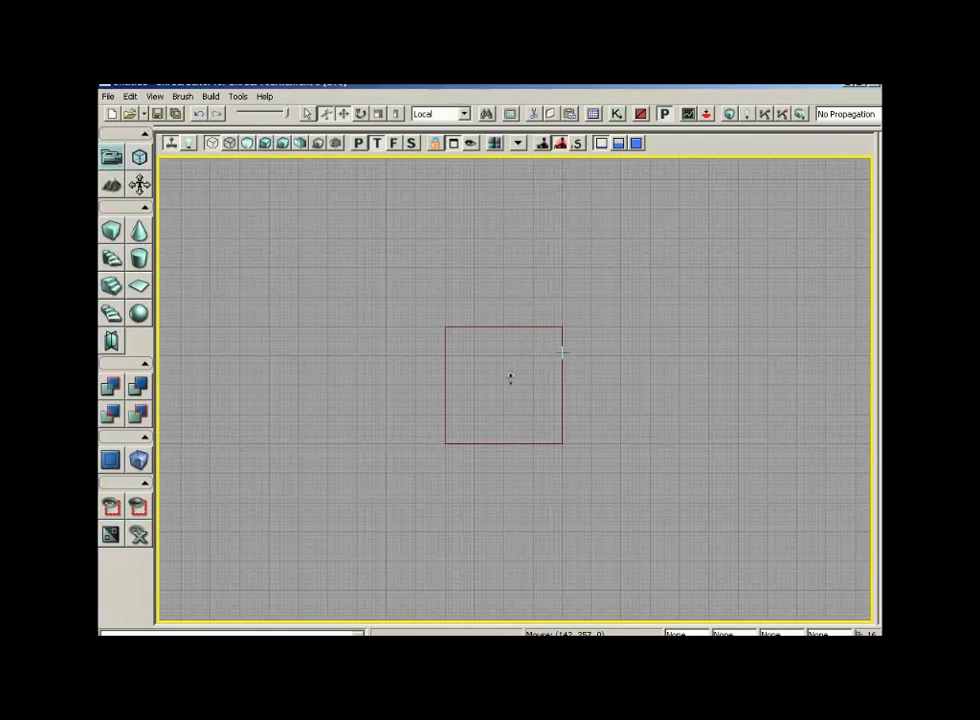
pyautogui.click(562, 352)
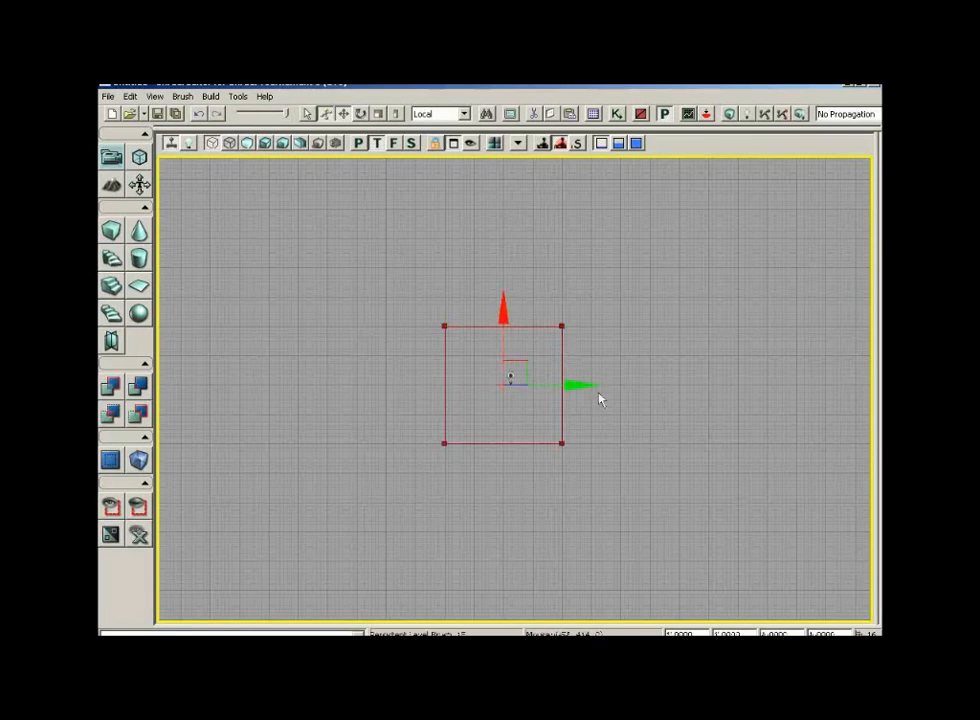
pyautogui.moveTo(573, 385); pyautogui.dragTo(671, 383)
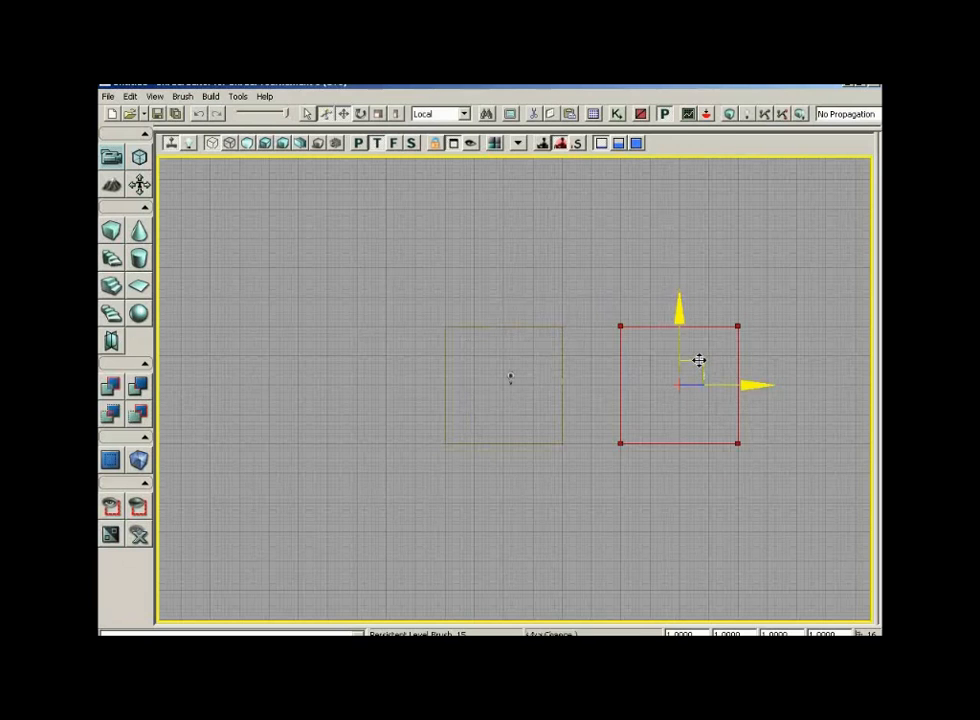
pyautogui.moveTo(698, 359); pyautogui.dragTo(291, 488)
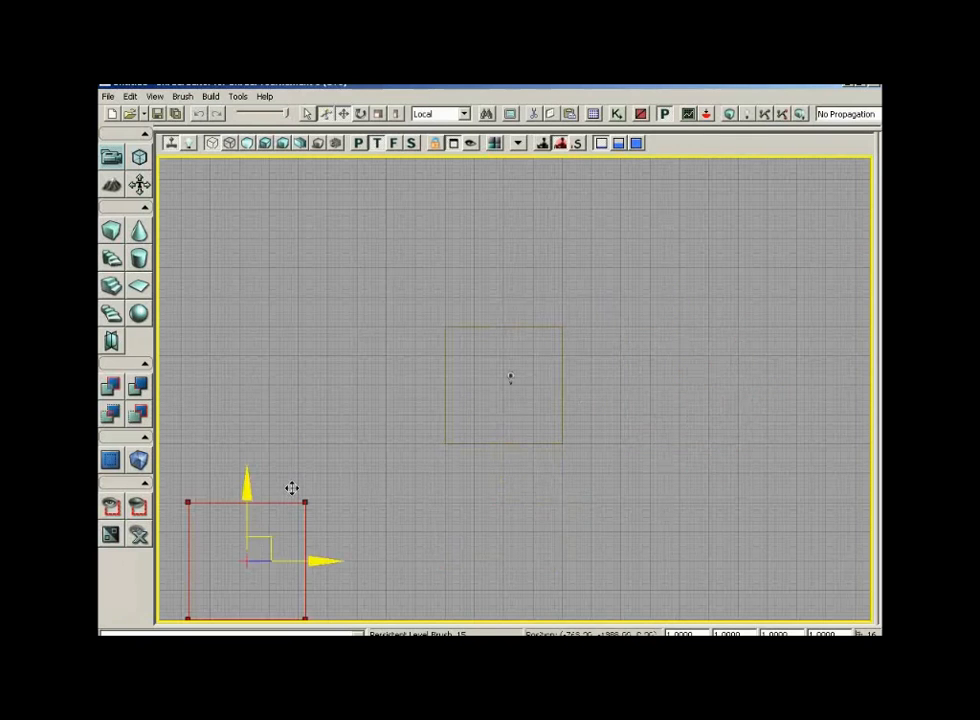
pyautogui.click(510, 378)
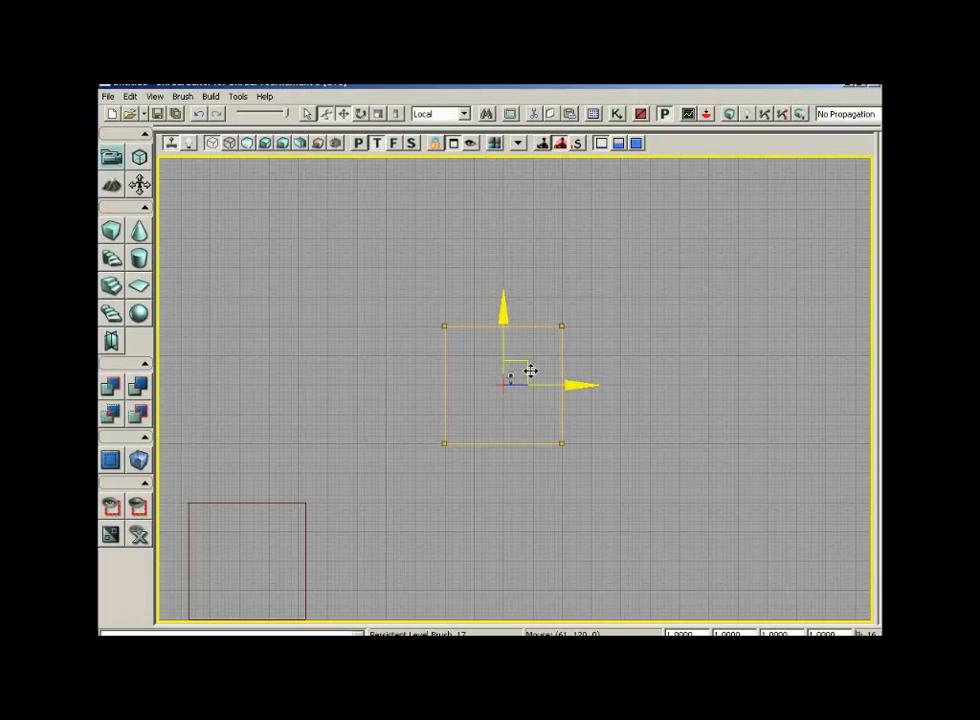
pyautogui.moveTo(393, 290)
pyautogui.keyDown('ctrl'); pyautogui.keyDown('alt'); pyautogui.mouseDown()
pyautogui.moveTo(433, 354)
pyautogui.moveTo(535, 406)
pyautogui.mouseUp(); pyautogui.keyUp('alt'); pyautogui.keyUp('ctrl')
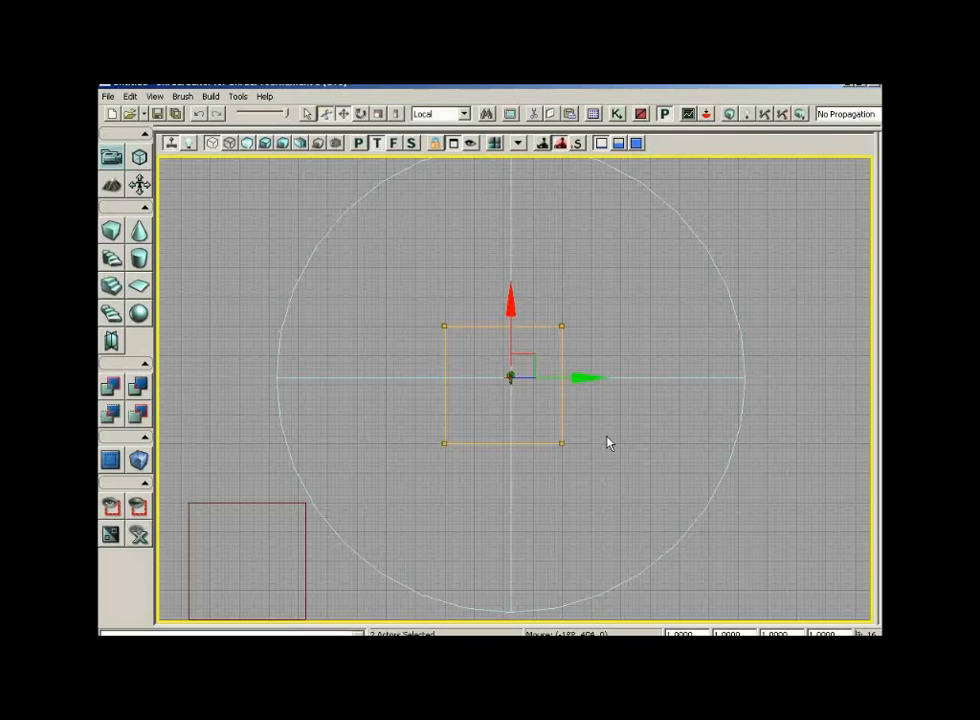
pyautogui.click(130, 96)
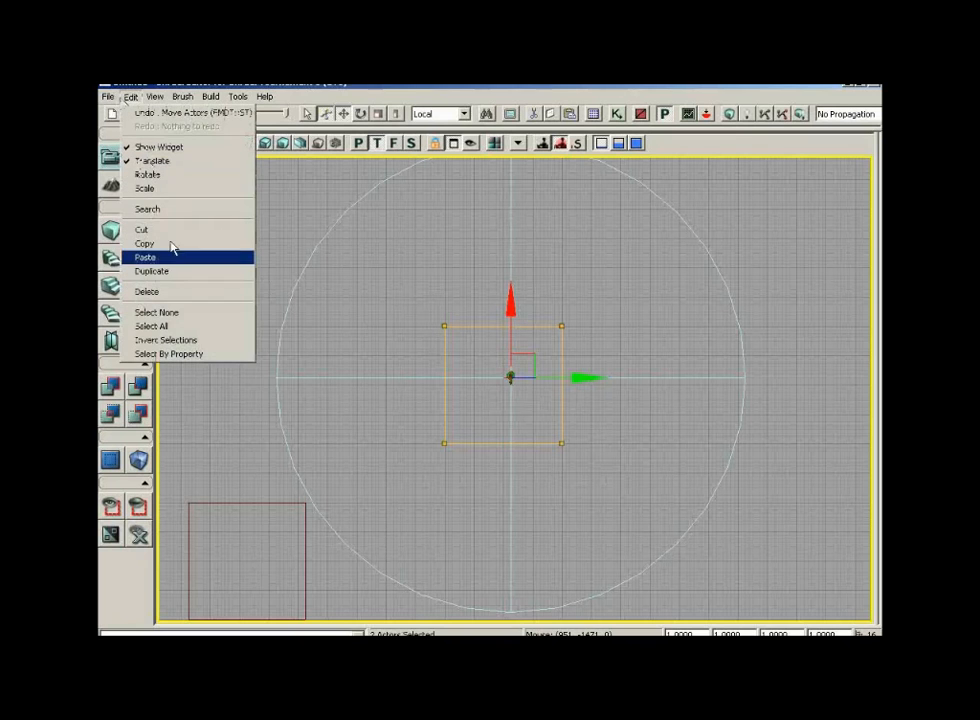
pyautogui.click(726, 148)
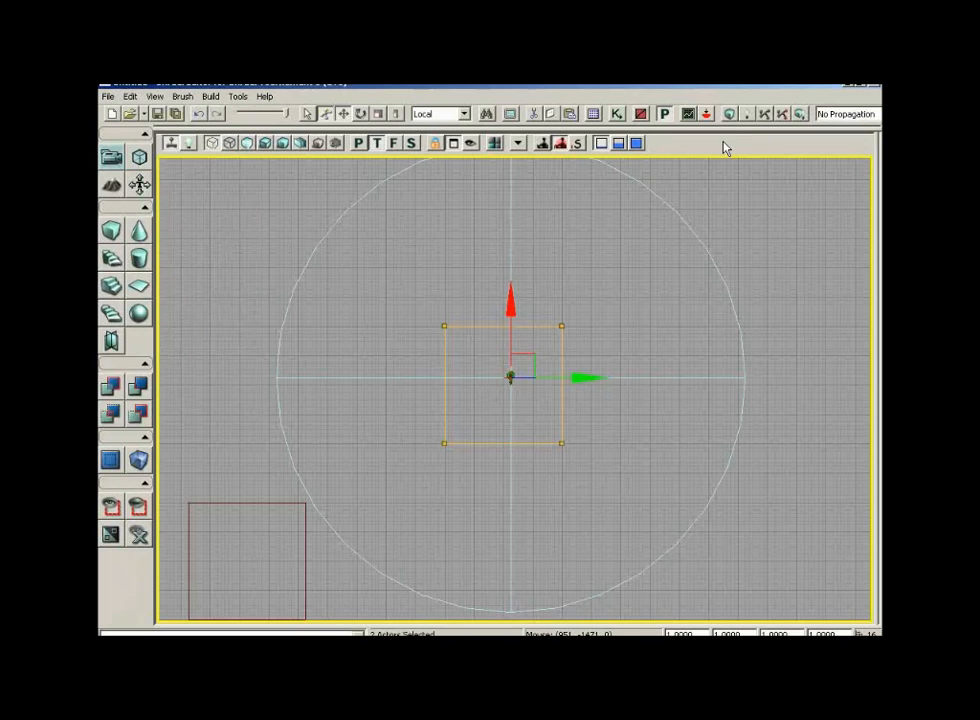
pyautogui.click(585, 378)
pyautogui.moveTo(585, 378)
pyautogui.mouseDown()
pyautogui.moveTo(674, 378)
pyautogui.moveTo(524, 367)
pyautogui.moveTo(598, 366)
pyautogui.mouseUp()
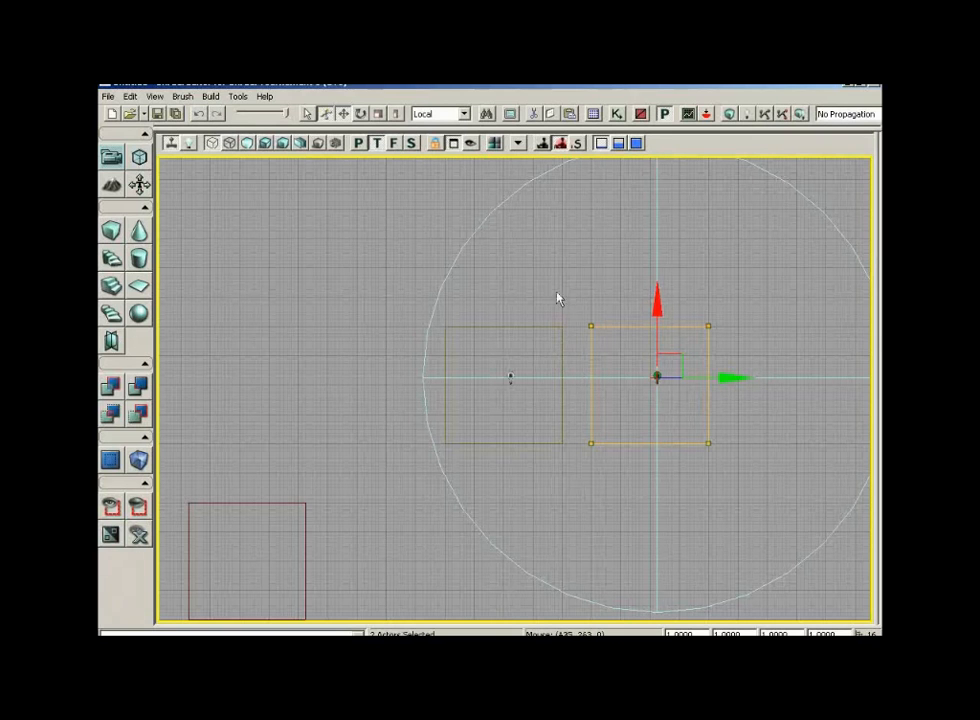
pyautogui.moveTo(584, 536)
pyautogui.mouseDown()
pyautogui.moveTo(535, 551)
pyautogui.moveTo(535, 535)
pyautogui.mouseUp()
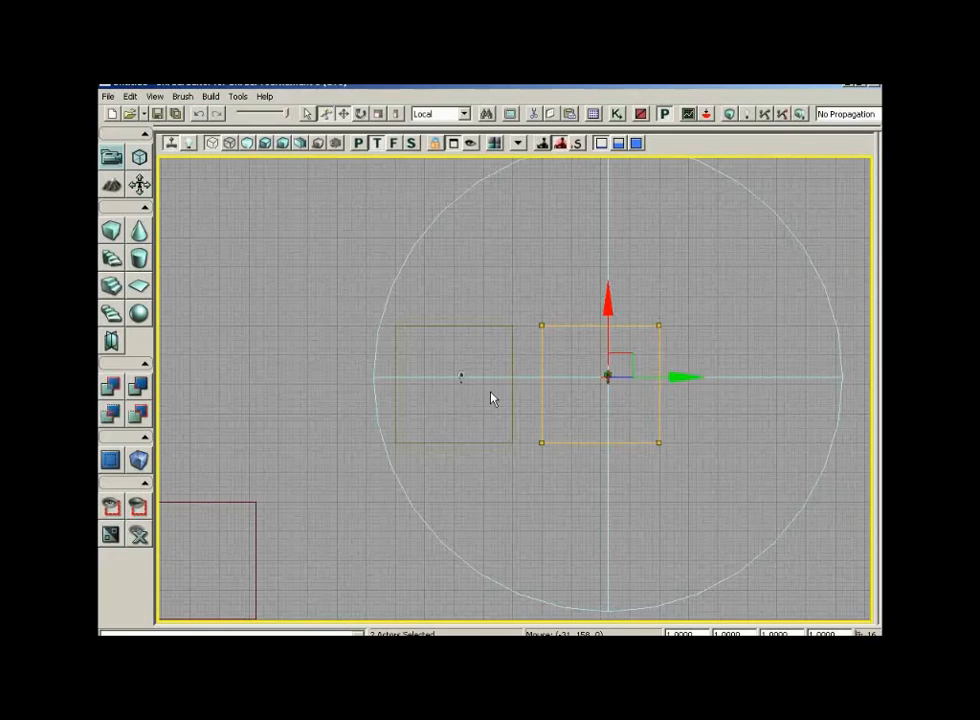
pyautogui.press('Delete')
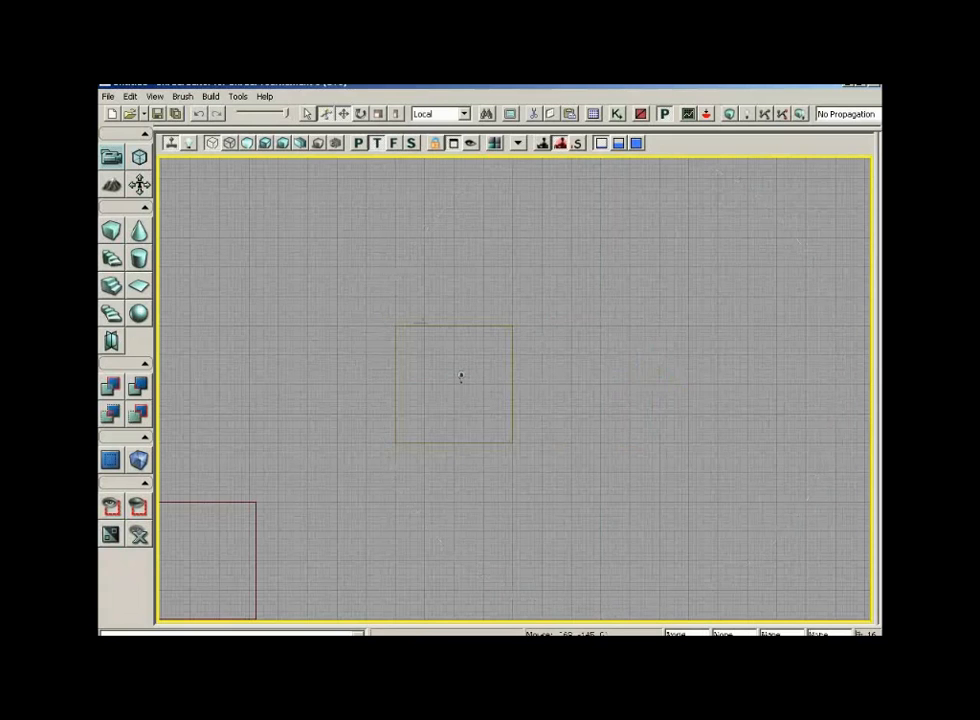
# Duplicate the room brush together with its light along the Y axis, leaving a narrow gap between the two rooms
pyautogui.keyDown('ctrl'); pyautogui.keyDown('alt'); pyautogui.moveTo(343, 278); pyautogui.dragTo(476, 433); pyautogui.keyUp('alt'); pyautogui.keyUp('ctrl')
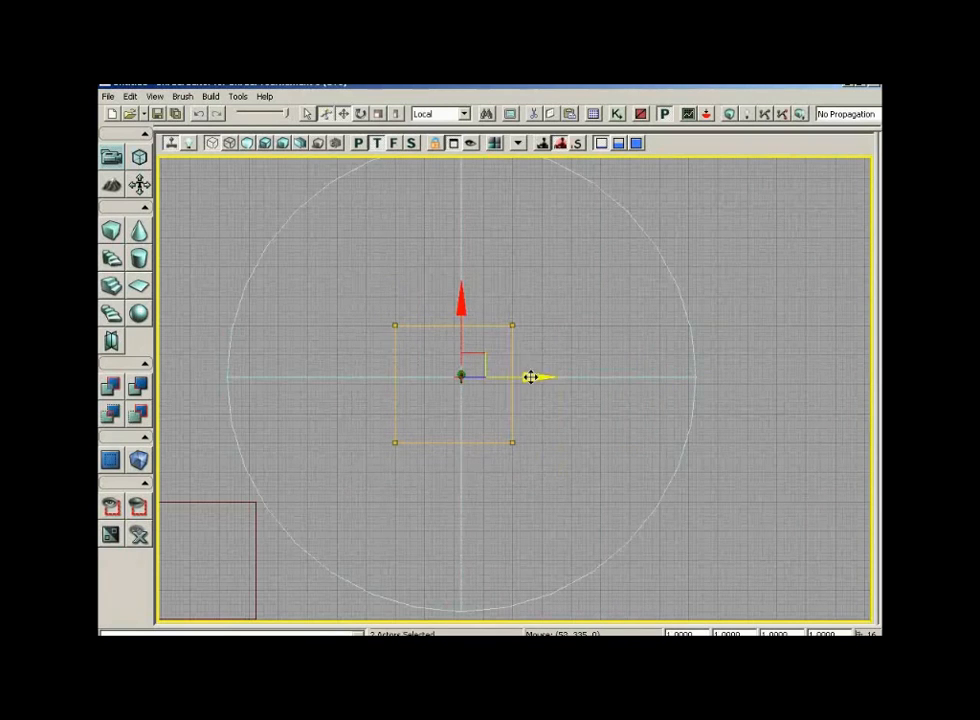
pyautogui.moveTo(530, 376); pyautogui.dragTo(616, 377)
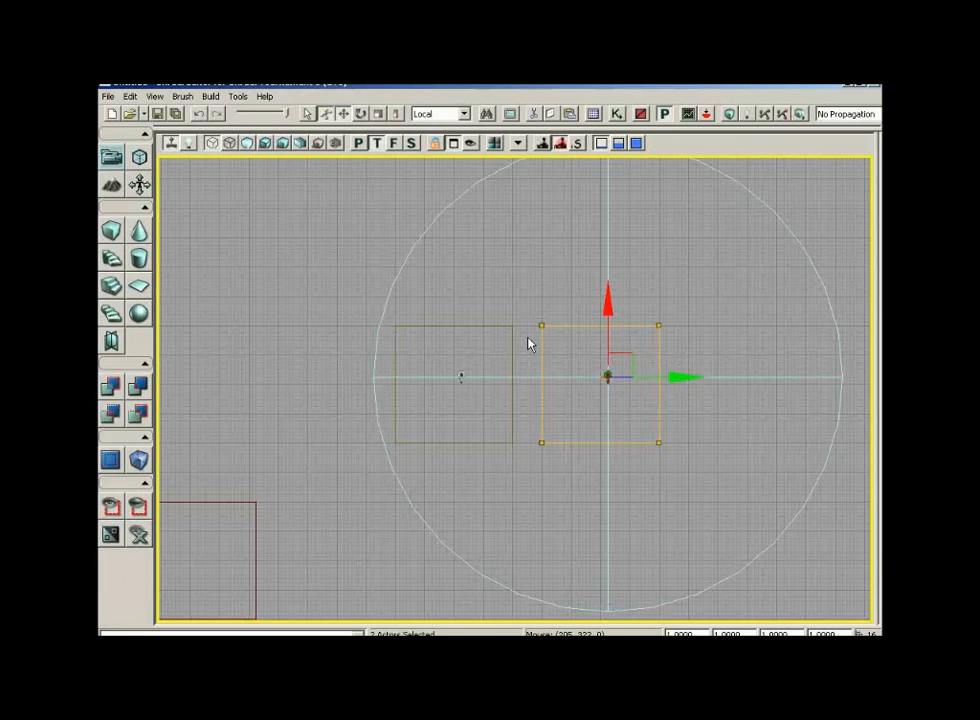
# Rebuild the level geometry in the lit perspective view and dismiss the map check report
pyautogui.click(358, 143)
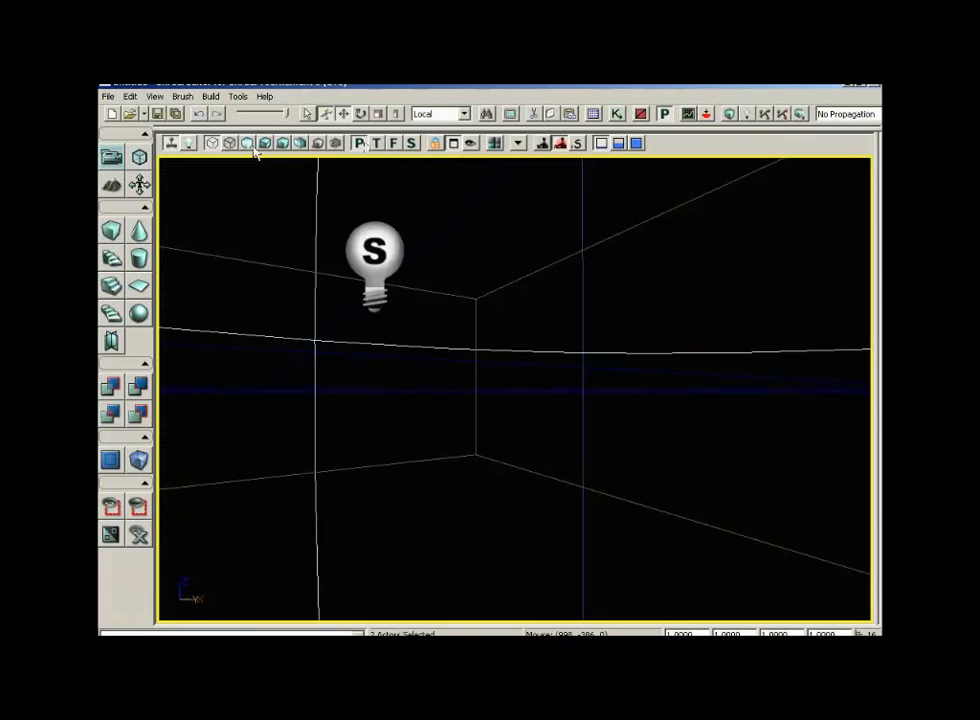
pyautogui.click(266, 147)
pyautogui.moveTo(410, 350); pyautogui.dragTo(507, 372)
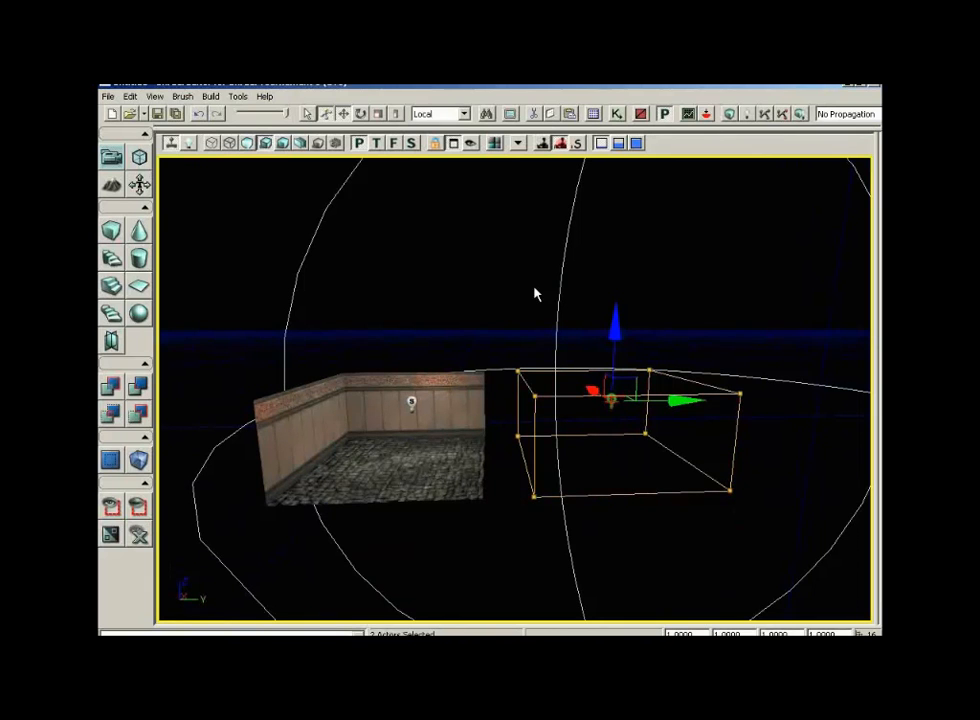
pyautogui.moveTo(577, 355); pyautogui.dragTo(606, 376, button='right')
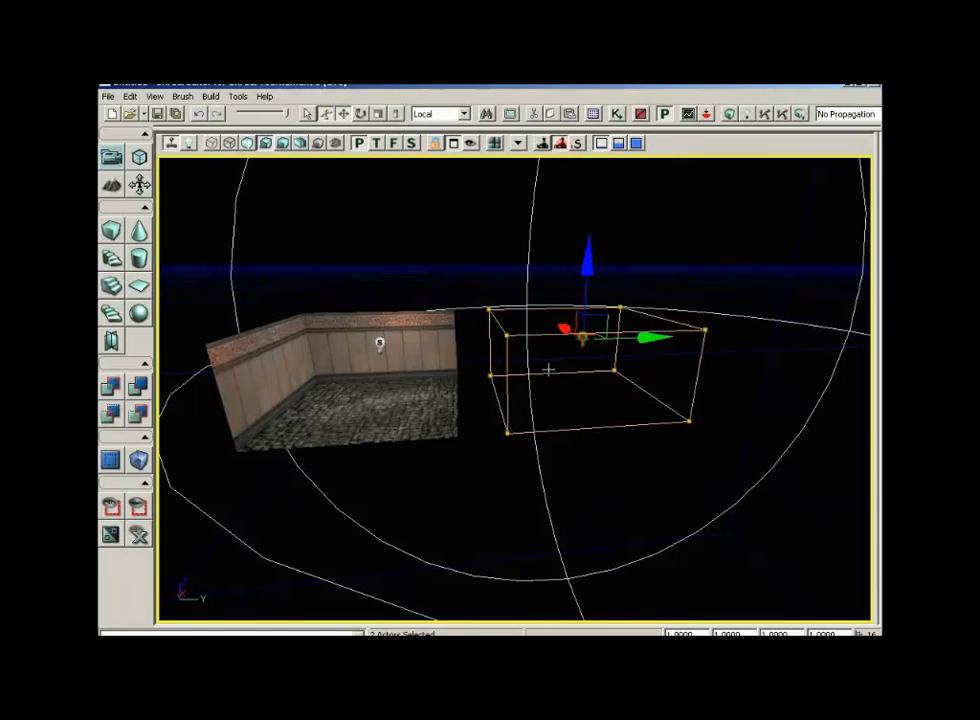
pyautogui.click(729, 115)
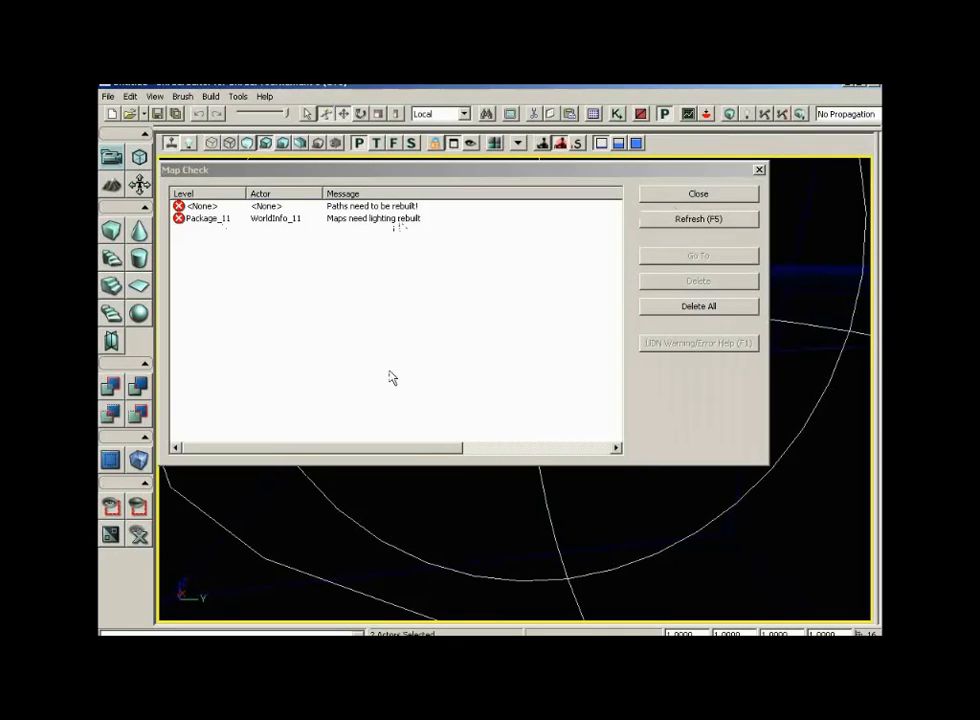
pyautogui.click(679, 194)
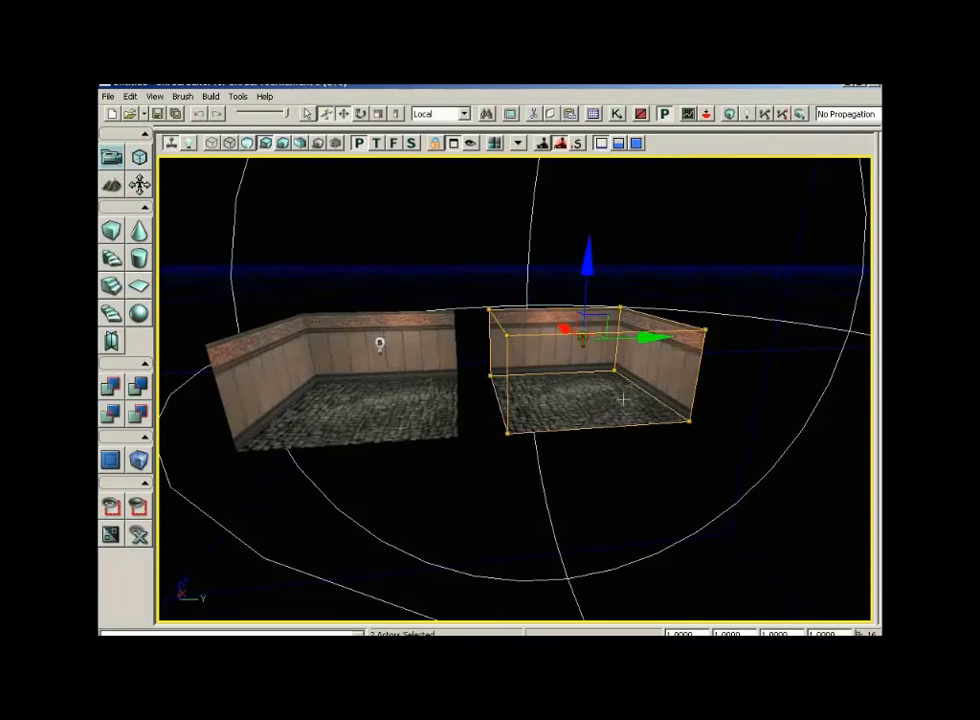
# Examine the walls and interiors of both rooms and the gap between them in the perspective view
pyautogui.moveTo(569, 444)
pyautogui.mouseDown()
pyautogui.moveTo(527, 341)
pyautogui.moveTo(567, 440)
pyautogui.mouseUp()
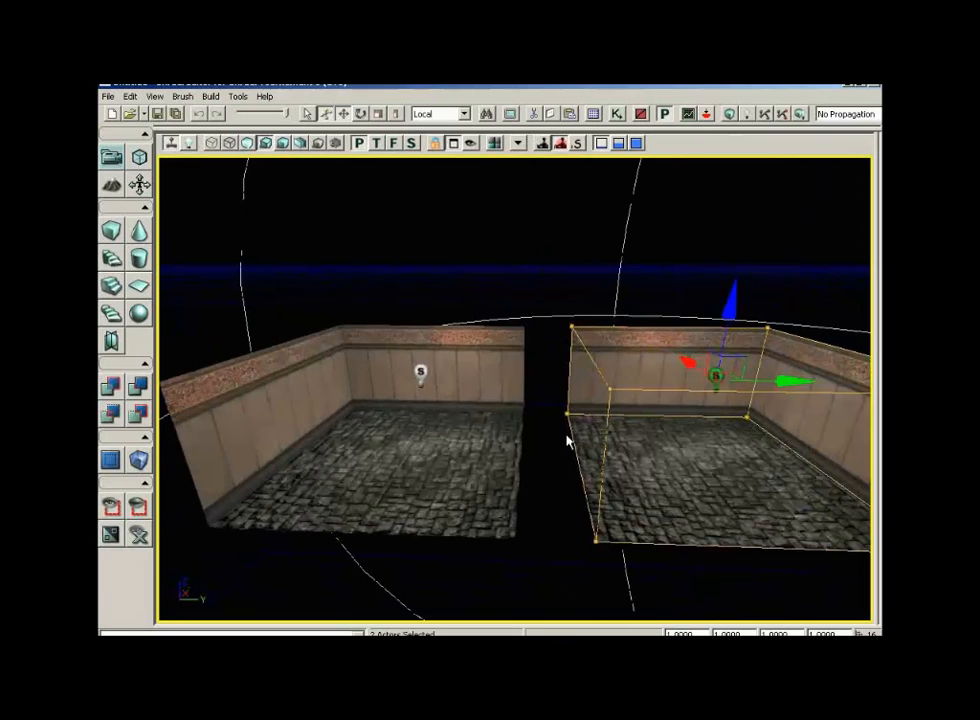
pyautogui.click(562, 270)
pyautogui.moveTo(573, 389); pyautogui.dragTo(646, 522)
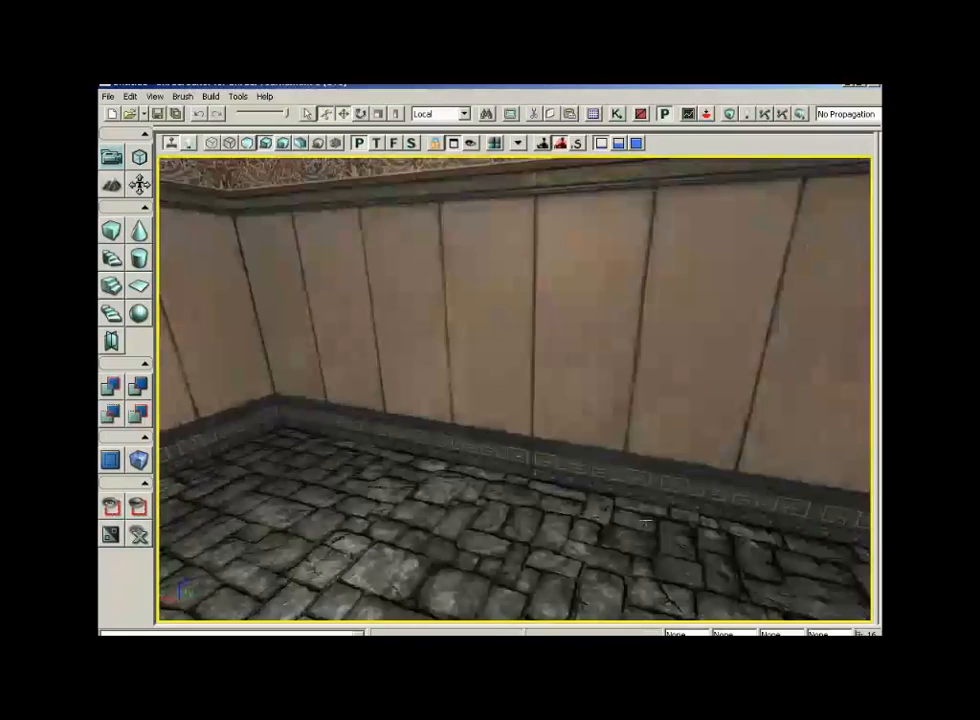
pyautogui.moveTo(646, 522); pyautogui.dragTo(646, 464, button='right')
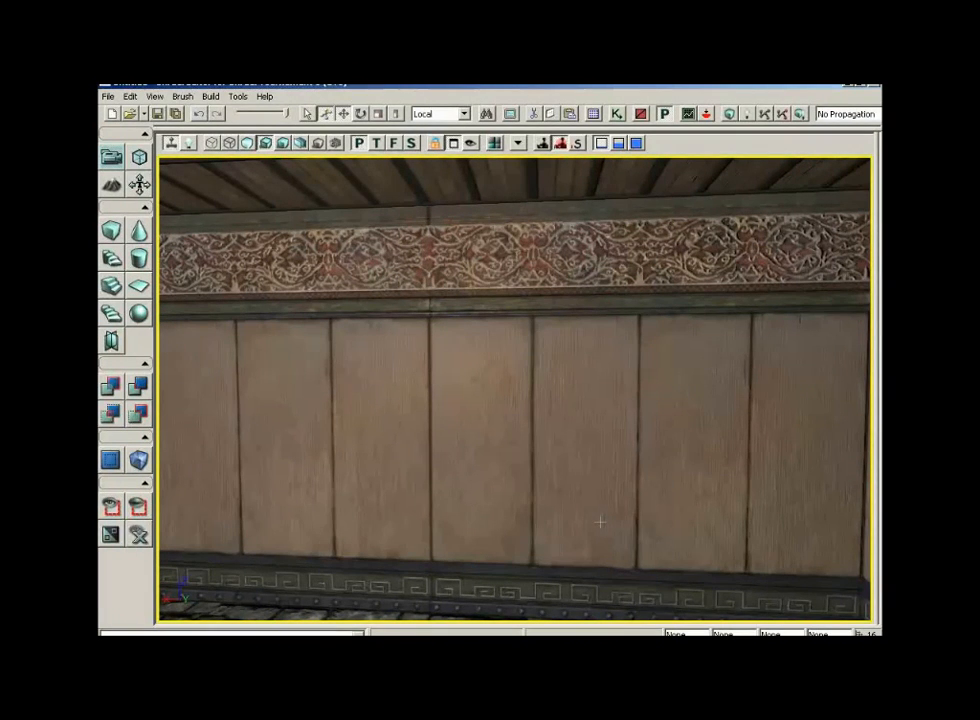
pyautogui.moveTo(600, 521); pyautogui.dragTo(494, 359)
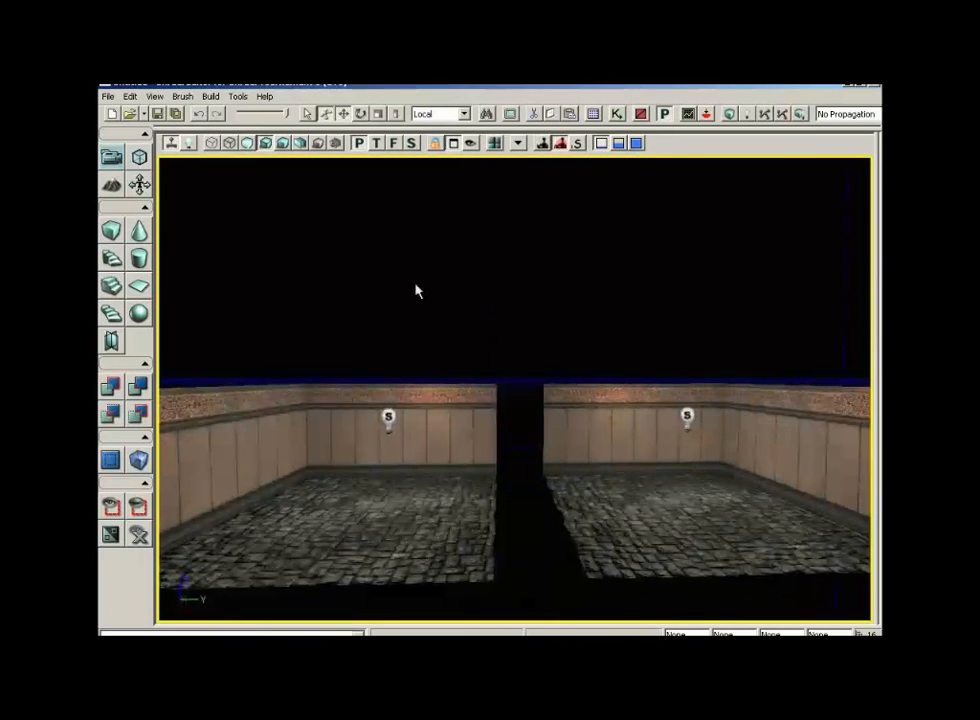
pyautogui.moveTo(417, 291); pyautogui.dragTo(536, 376)
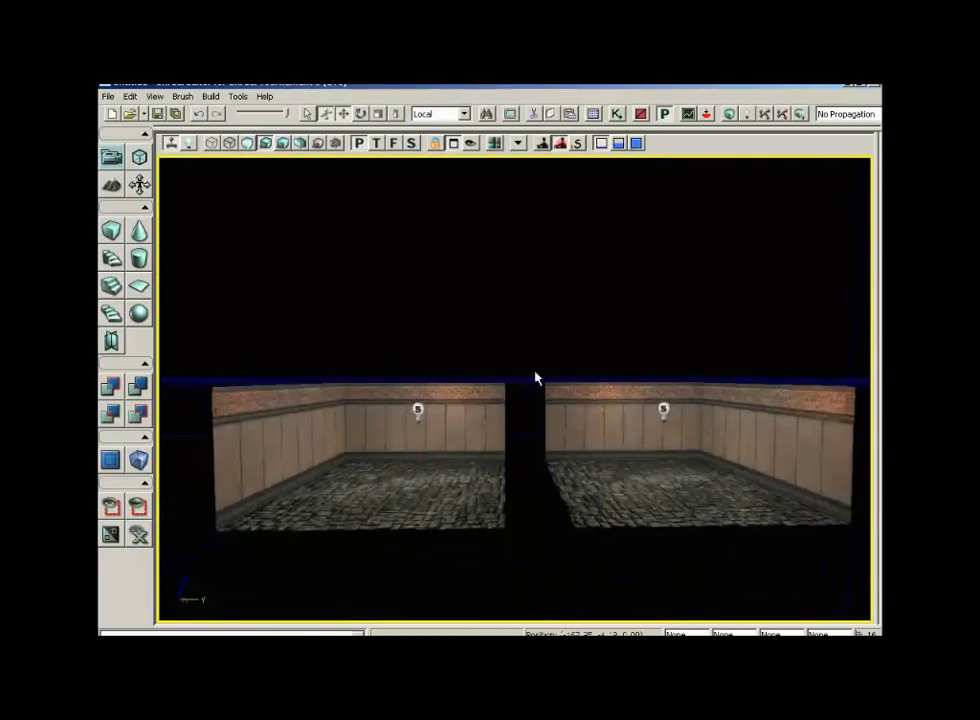
# Build a cube builder brush with X 256, Y 128 and Z 192
pyautogui.rightClick(118, 238)
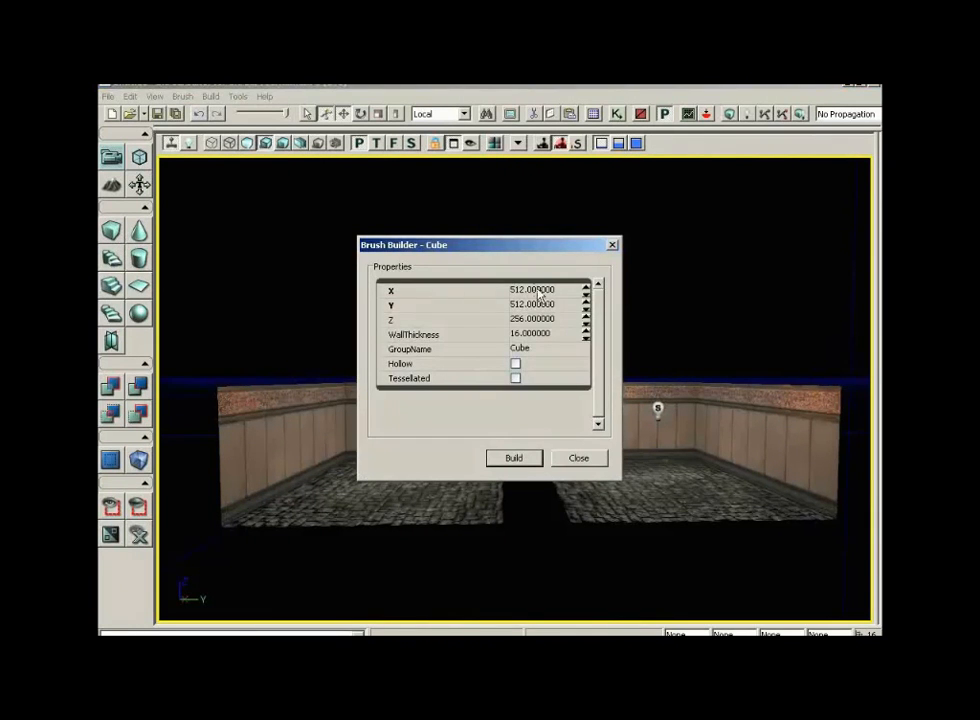
pyautogui.click(503, 289)
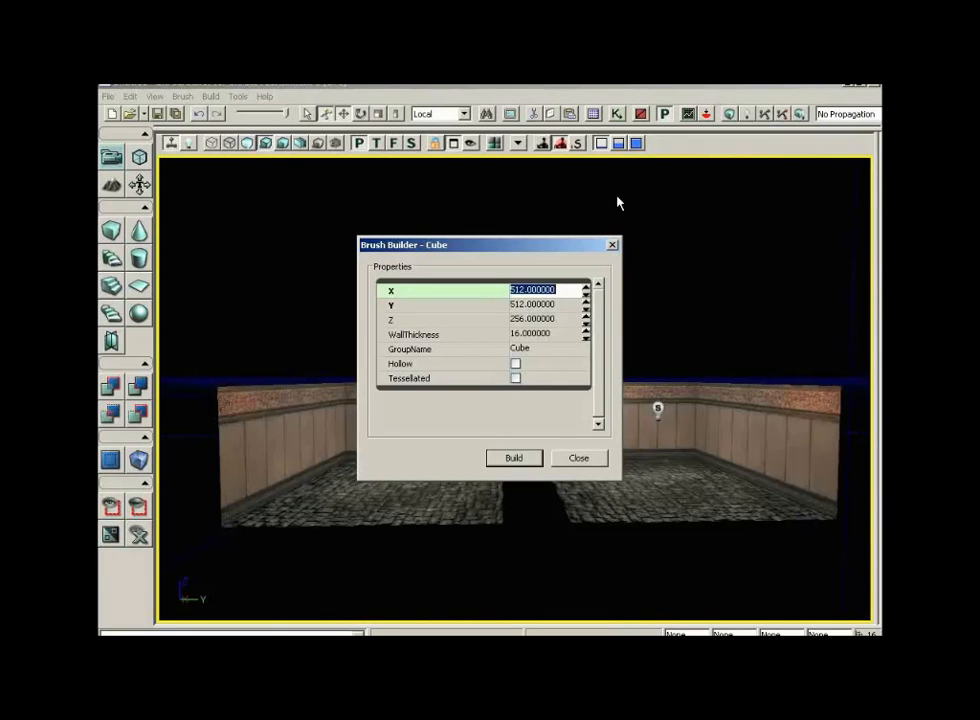
pyautogui.write('256')
pyautogui.press('Tab')
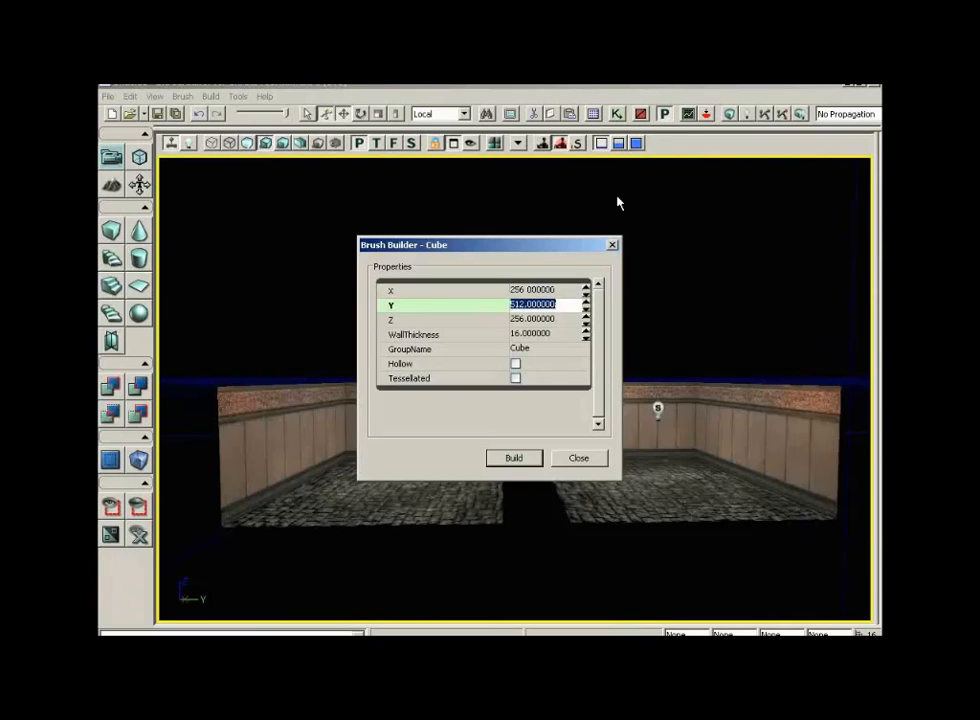
pyautogui.write('128')
pyautogui.press('Tab')
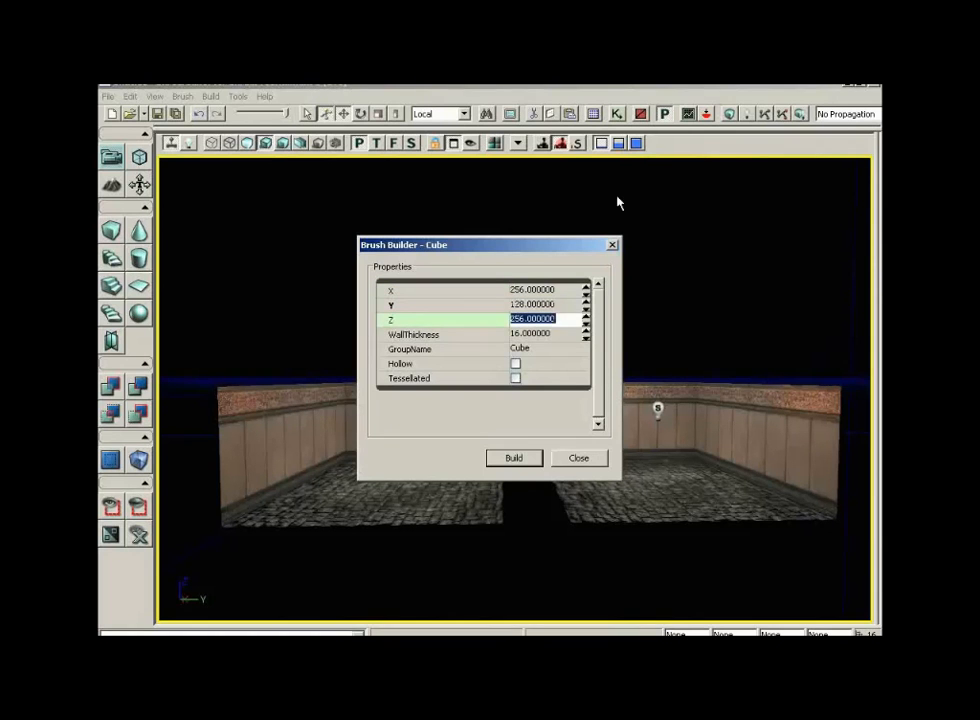
pyautogui.write('192')
pyautogui.press('Return')
pyautogui.click(590, 459)
# Move the small cube brush into the gap between the two rooms in the top wireframe view
pyautogui.moveTo(623, 341)
pyautogui.mouseDown()
pyautogui.moveTo(451, 352)
pyautogui.moveTo(427, 394)
pyautogui.mouseUp()
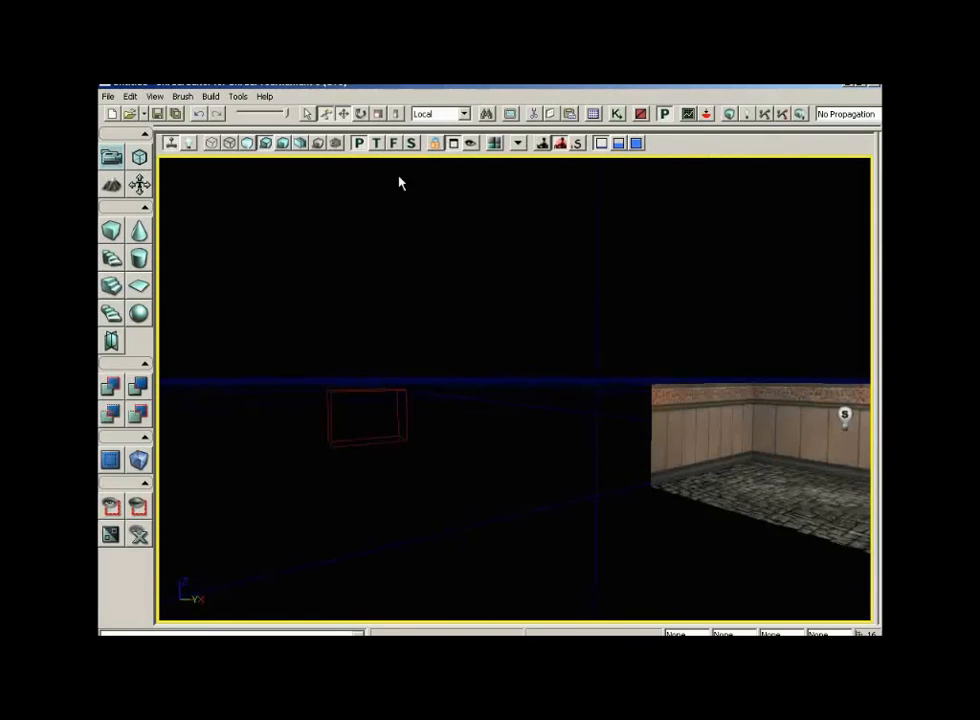
pyautogui.click(378, 144)
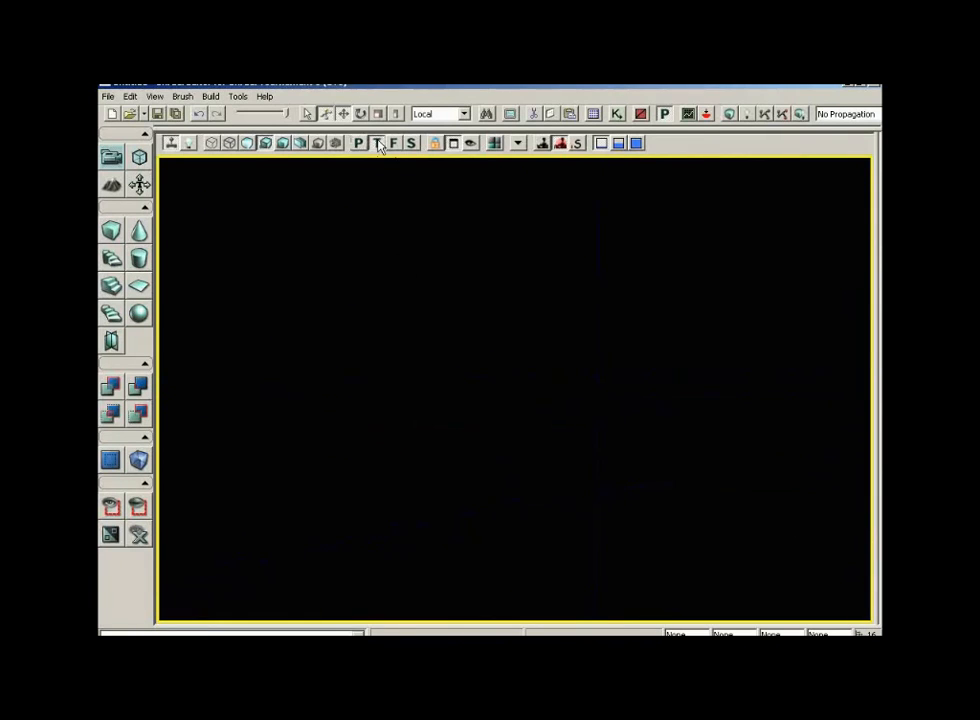
pyautogui.click(213, 145)
pyautogui.moveTo(483, 265); pyautogui.dragTo(499, 302)
pyautogui.scroll(-3, 499, 302)
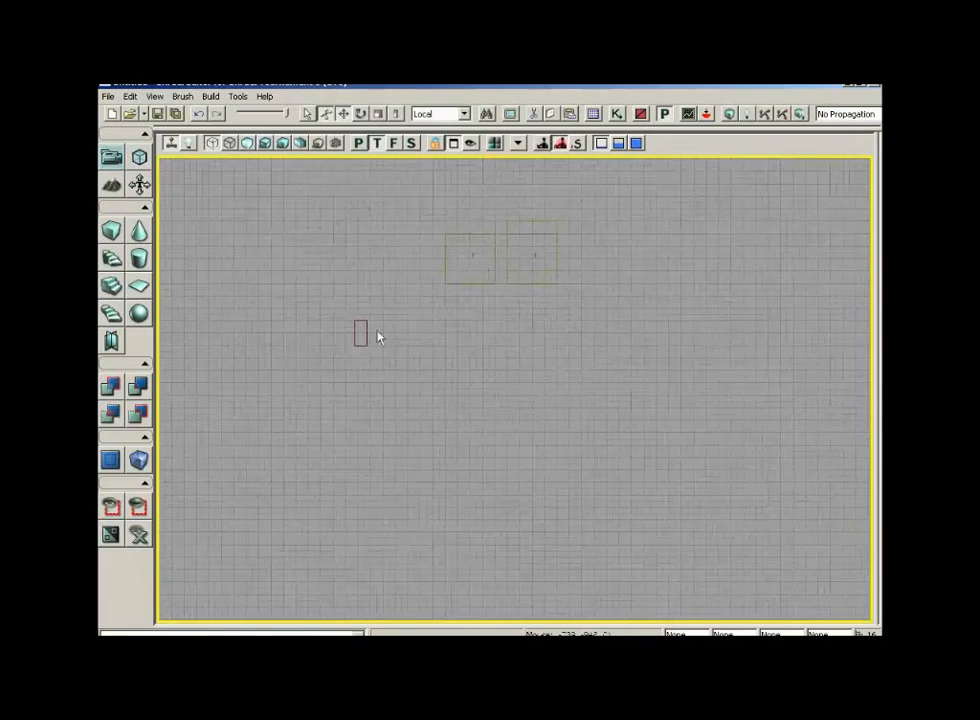
pyautogui.click(360, 333)
pyautogui.moveTo(490, 407); pyautogui.dragTo(467, 337)
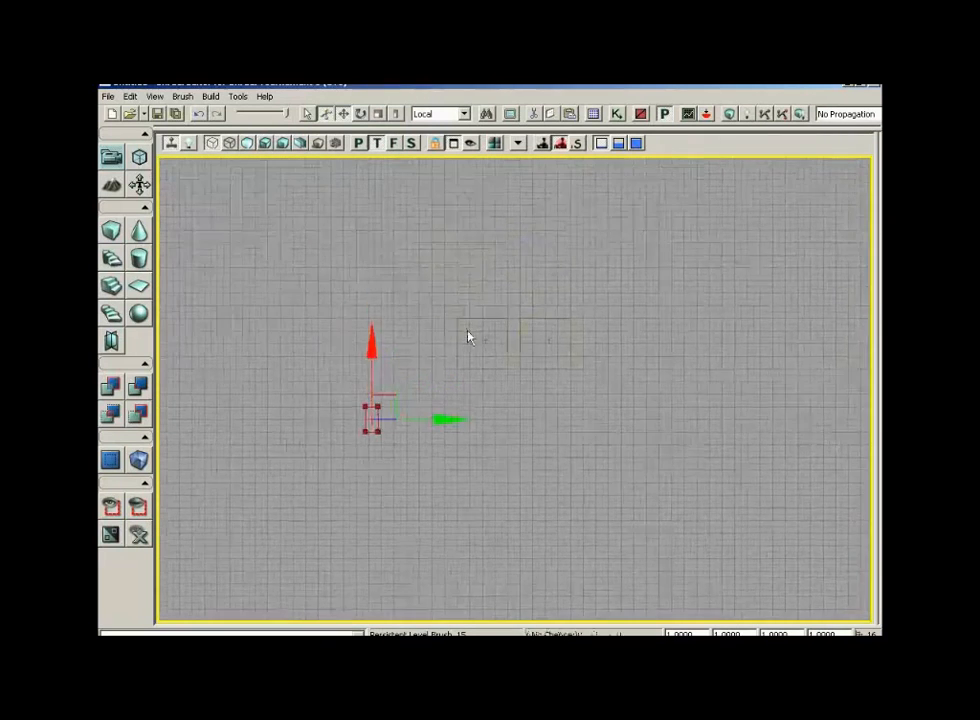
pyautogui.scroll(3, 467, 370)
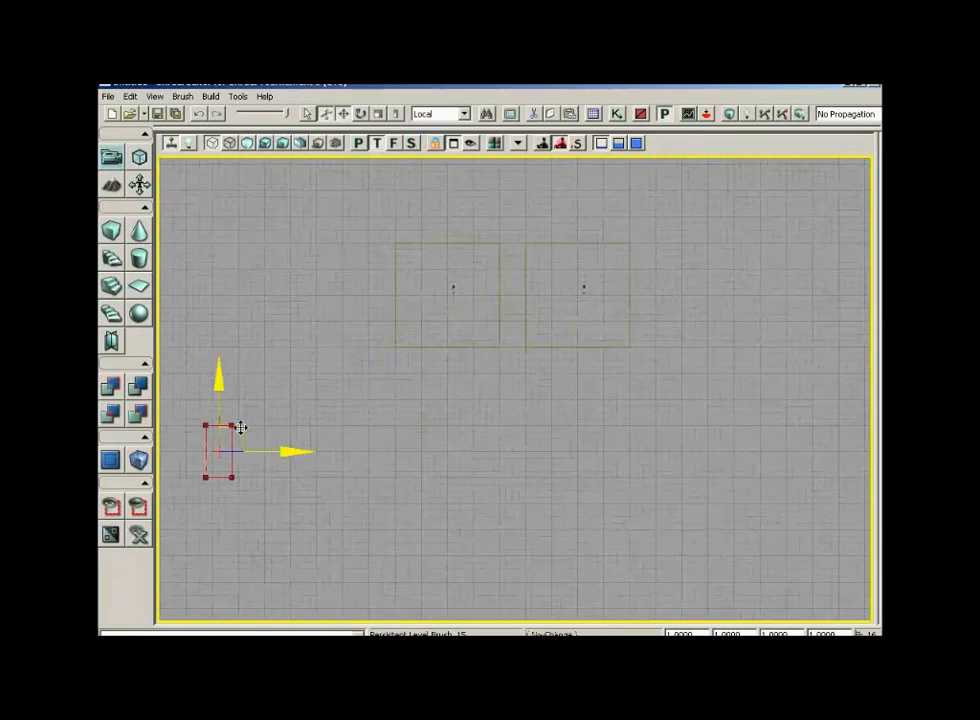
pyautogui.moveTo(241, 427)
pyautogui.mouseDown()
pyautogui.moveTo(494, 302)
pyautogui.moveTo(486, 273)
pyautogui.moveTo(488, 285)
pyautogui.mouseUp()
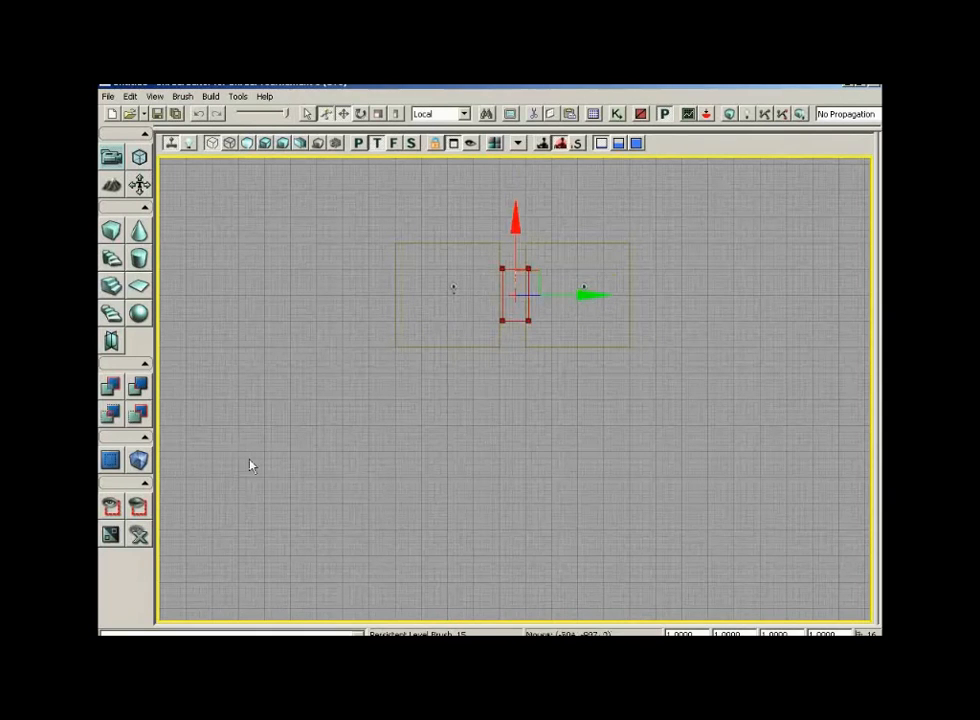
# Rebuild the cube builder brush in the gap with X 128 and Y 256, keeping Z at 192
pyautogui.rightClick(111, 232)
pyautogui.click(536, 290)
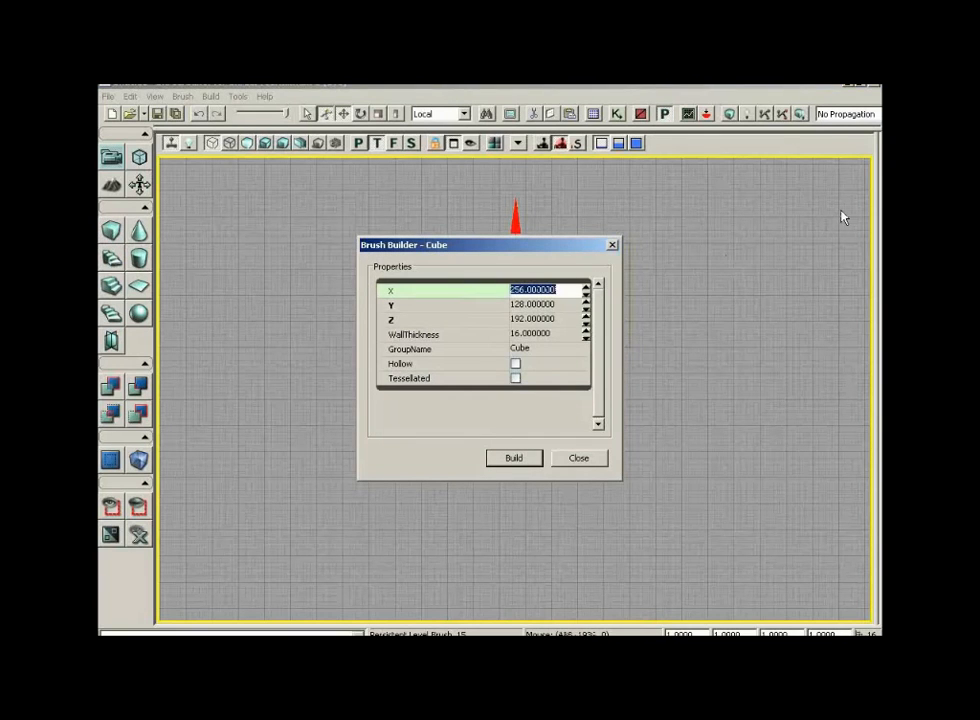
pyautogui.write('128')
pyautogui.press('Tab')
pyautogui.write('2')
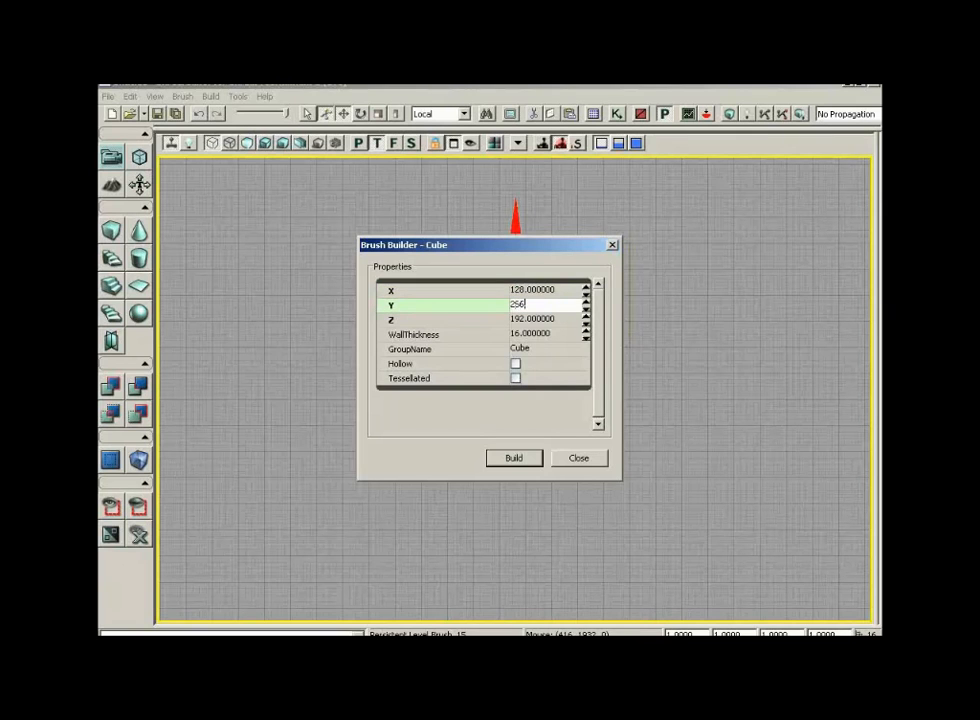
pyautogui.write('56')
pyautogui.press('Return')
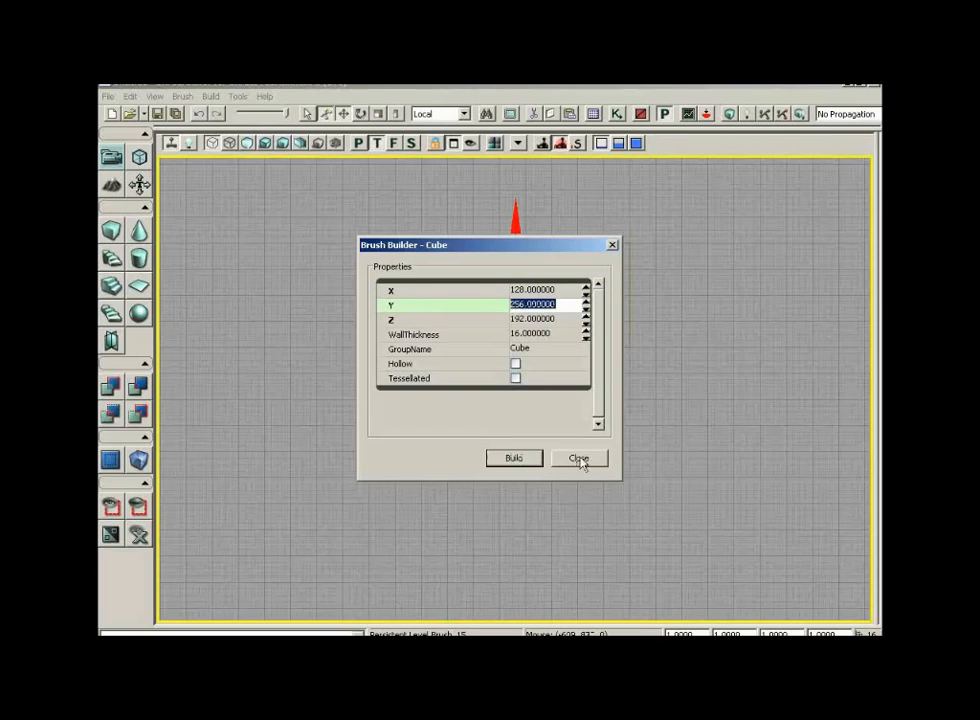
pyautogui.click(580, 459)
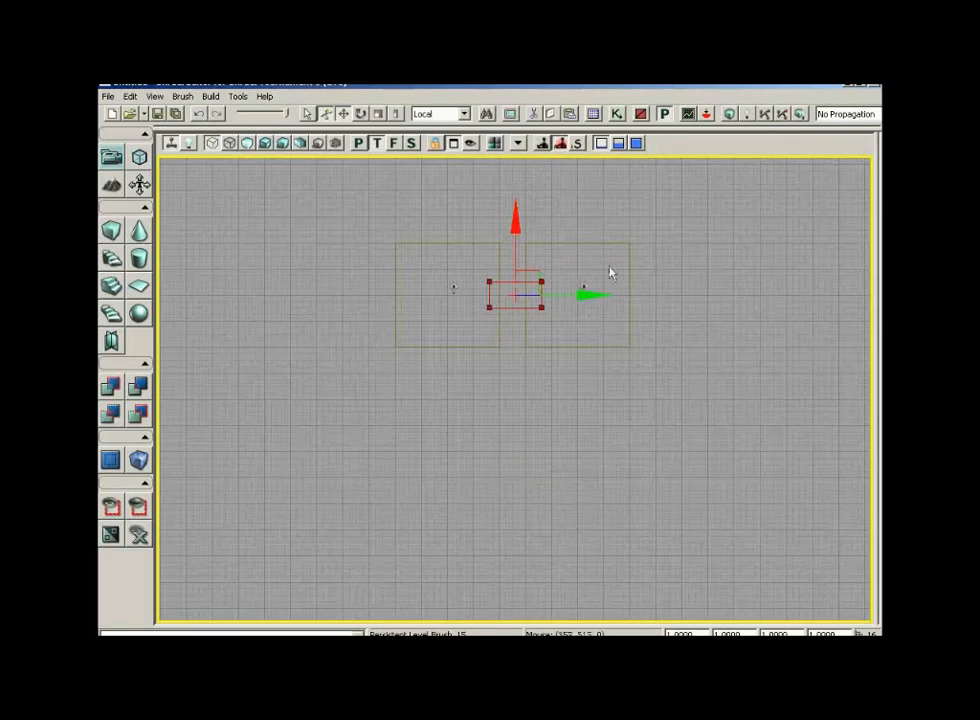
# Cycle through the rotate and scale widgets, and nudge the builder brush slightly along its X axis in the top view
pyautogui.moveTo(682, 242)
pyautogui.mouseDown()
pyautogui.moveTo(724, 251)
pyautogui.moveTo(675, 208)
pyautogui.moveTo(667, 217)
pyautogui.mouseUp()
pyautogui.scroll(4, 742, 288)
pyautogui.scroll(2, 673, 222)
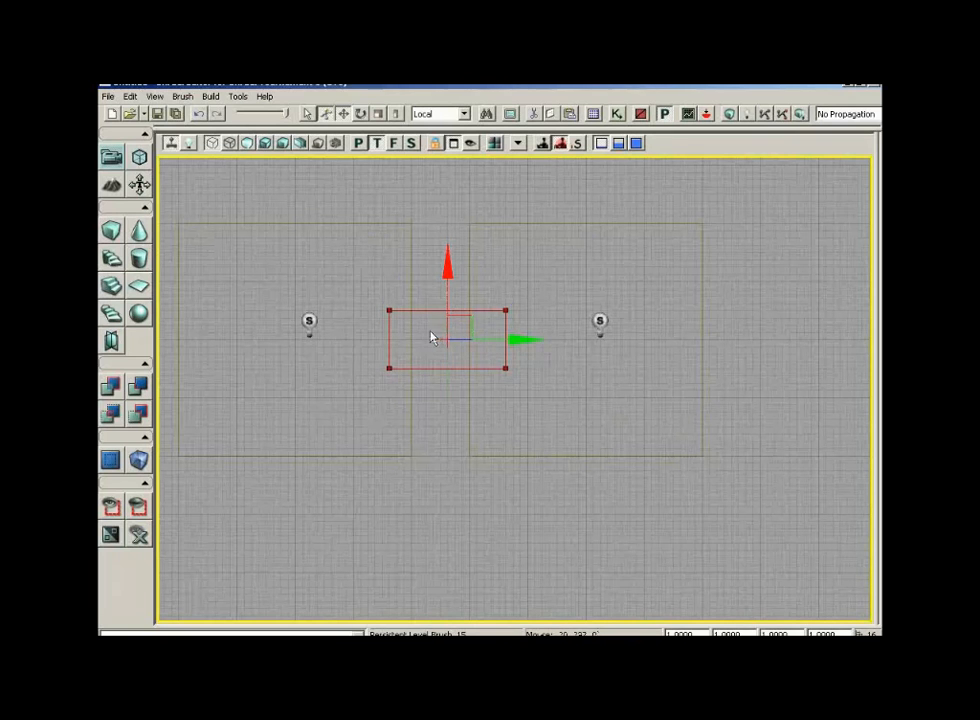
pyautogui.press('space')
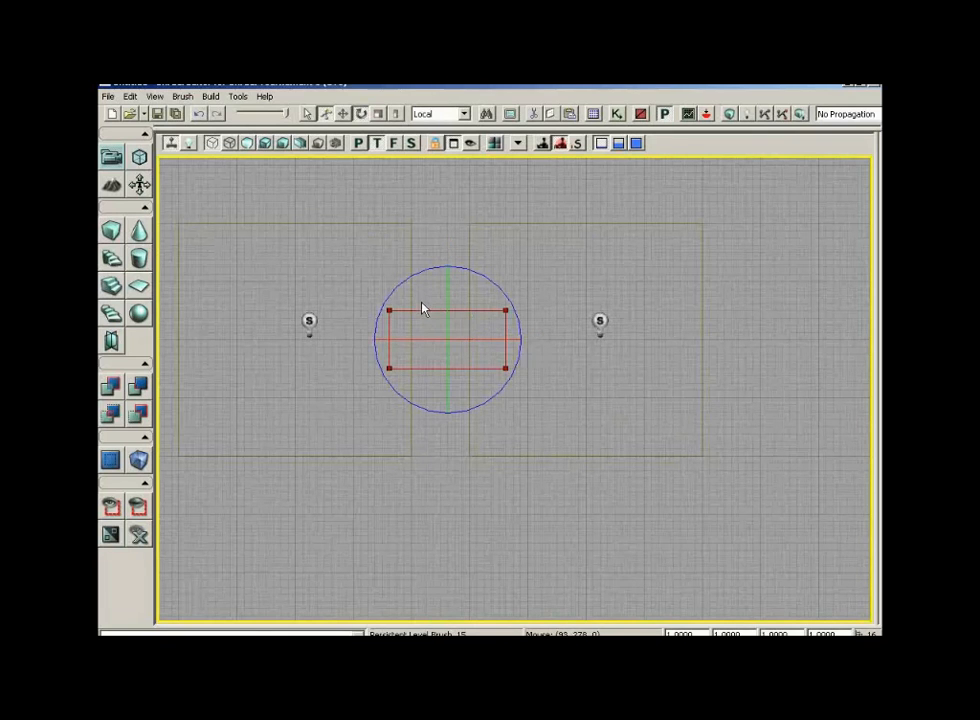
pyautogui.press('space')
pyautogui.press('space')
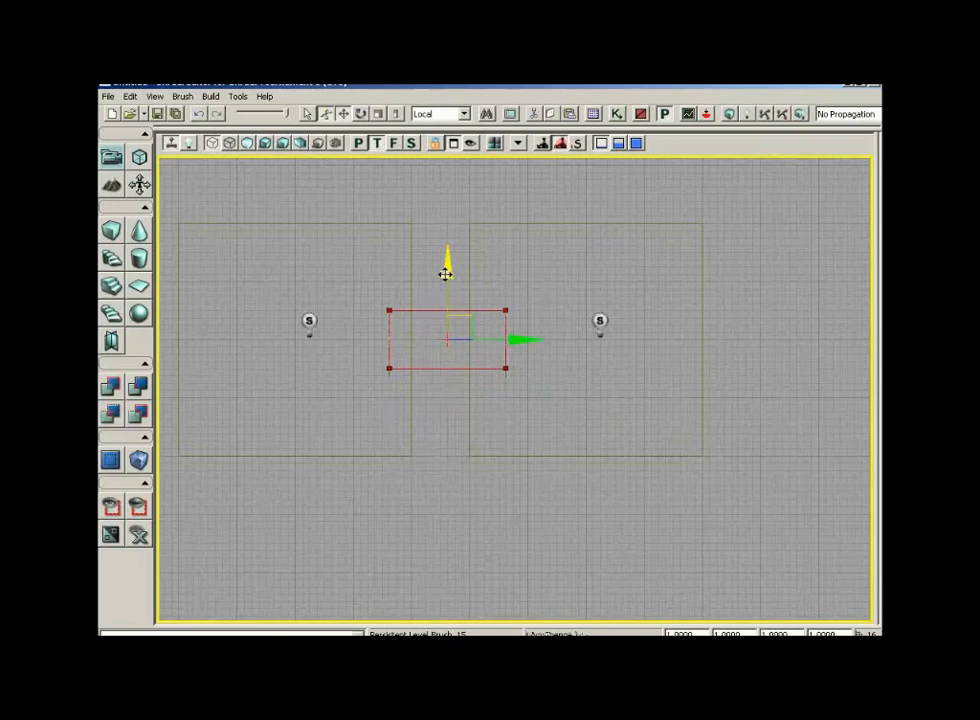
pyautogui.moveTo(445, 274); pyautogui.dragTo(451, 269)
# Rotate the builder brush 90 degrees in the top view and return to the translation widget
pyautogui.press('space')
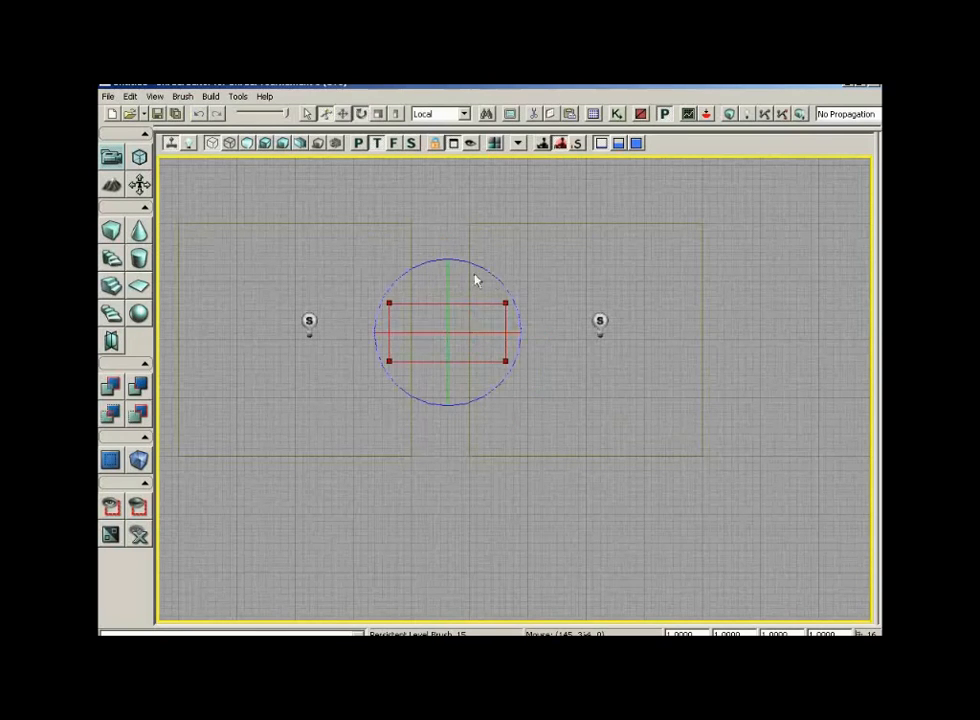
pyautogui.press('space')
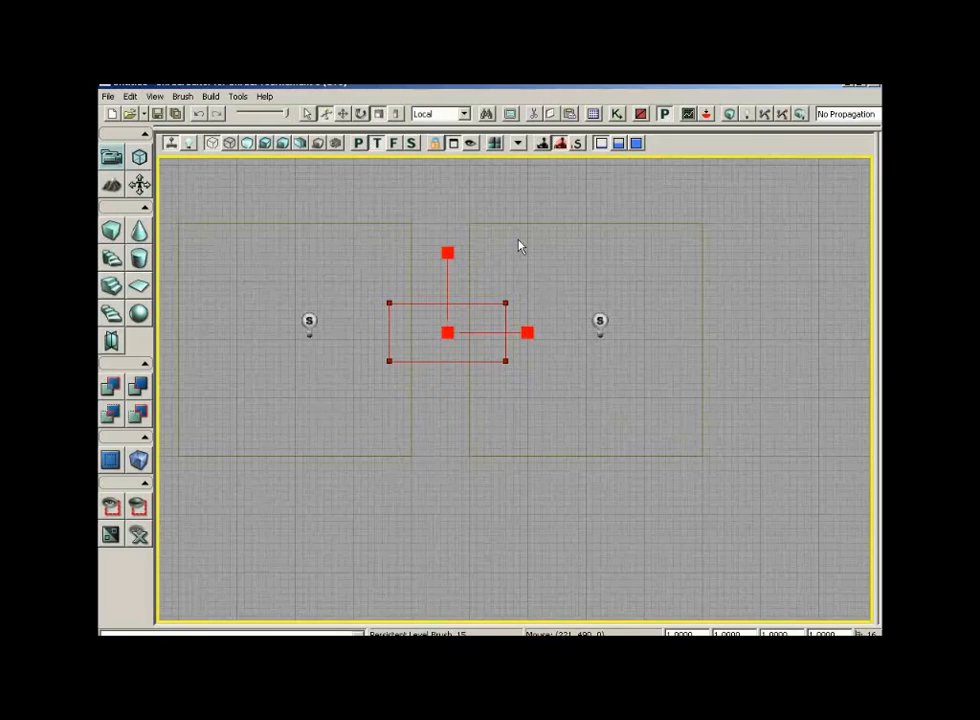
pyautogui.press('space')
pyautogui.press('space')
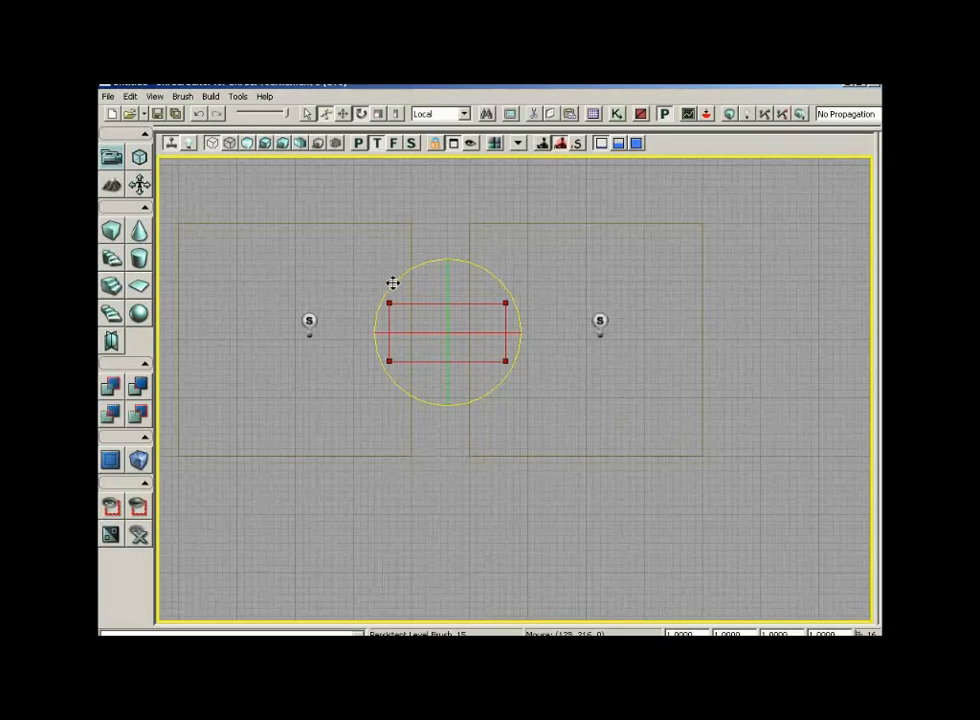
pyautogui.moveTo(393, 283)
pyautogui.mouseDown()
pyautogui.moveTo(472, 256)
pyautogui.moveTo(767, 254)
pyautogui.mouseUp()
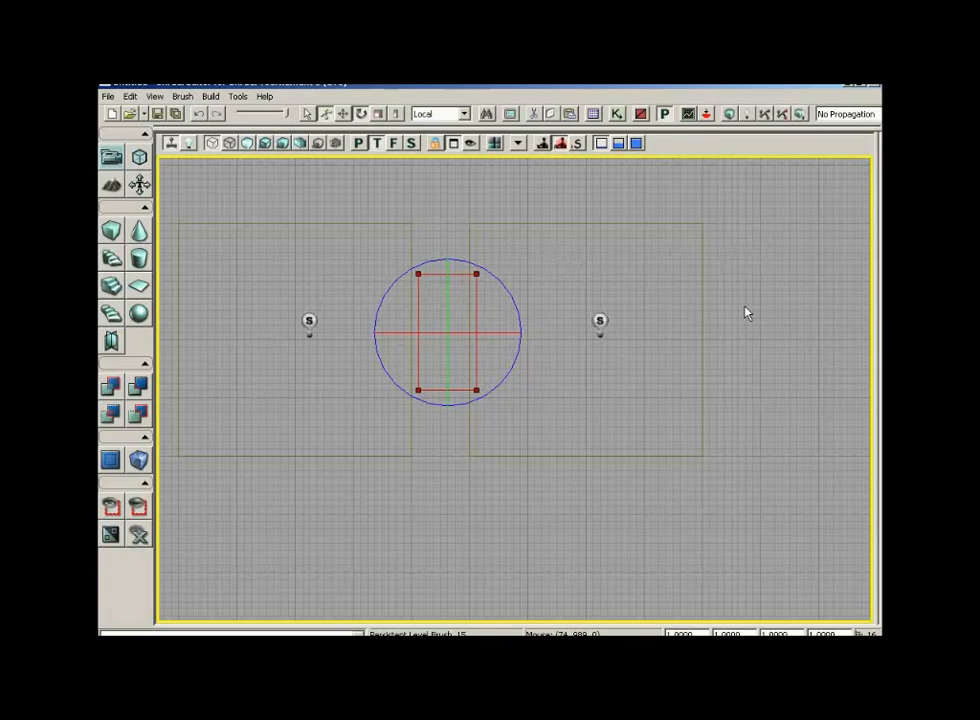
pyautogui.press('space')
pyautogui.press('space')
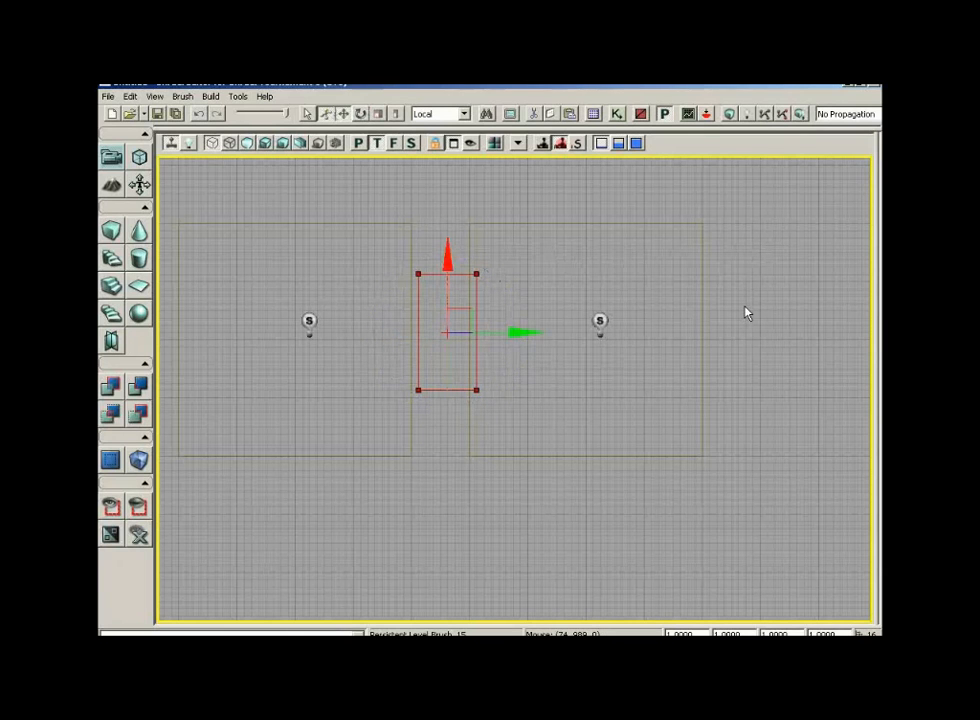
# Move the rotated brush so its long edges line up with the facing walls of the two rooms
pyautogui.scroll(4, 740, 305)
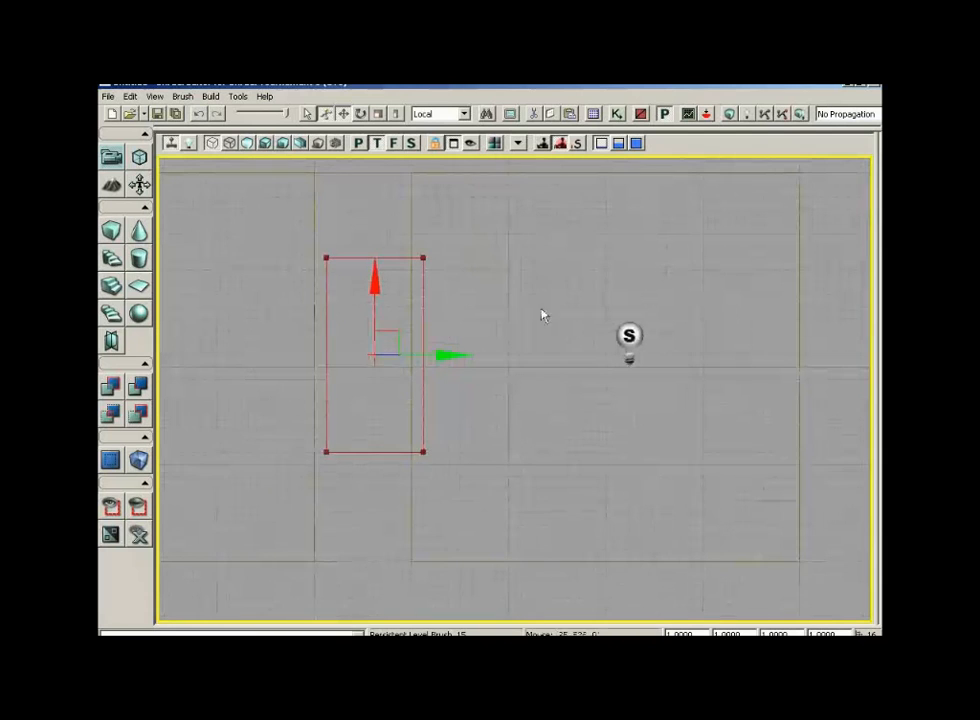
pyautogui.moveTo(400, 330); pyautogui.dragTo(395, 338)
pyautogui.moveTo(495, 265); pyautogui.dragTo(470, 263)
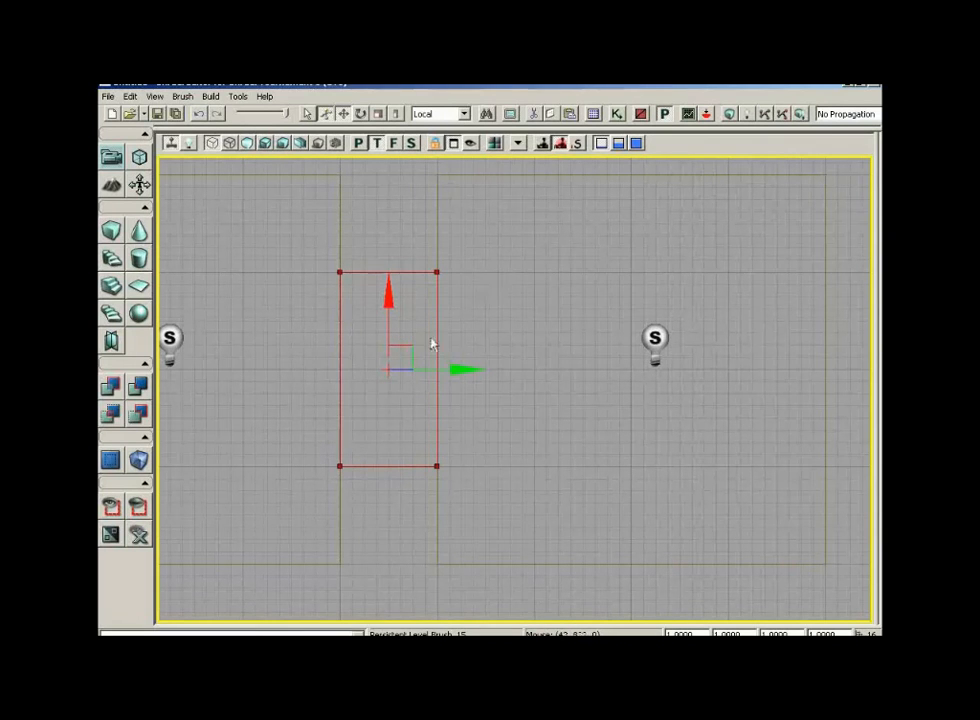
pyautogui.moveTo(407, 343)
pyautogui.mouseDown()
pyautogui.moveTo(411, 328)
pyautogui.moveTo(396, 337)
pyautogui.moveTo(414, 345)
pyautogui.mouseUp()
pyautogui.moveTo(530, 278); pyautogui.dragTo(532, 267)
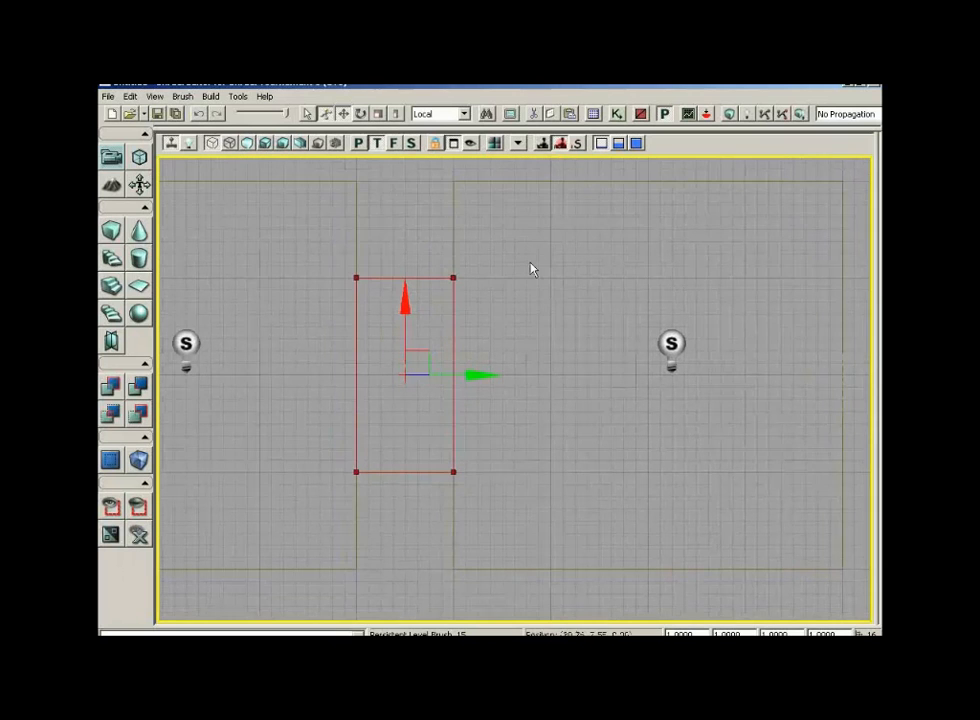
# Set the drag grid to 4 and nudge the brush diagonally by a few units in the gap
pyautogui.click(155, 96)
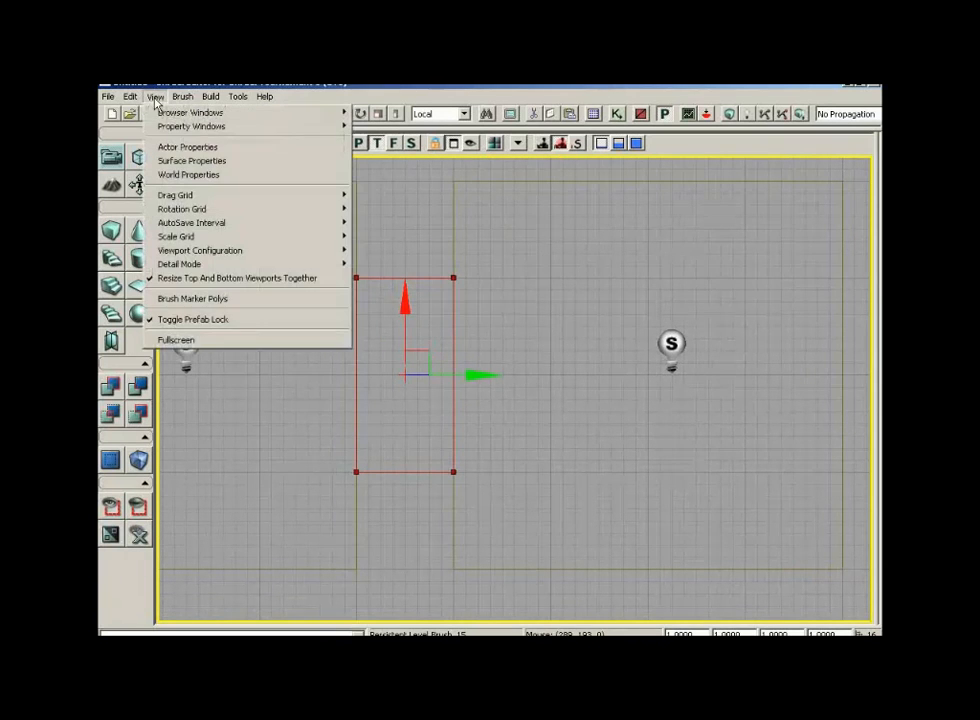
pyautogui.moveTo(179, 197)
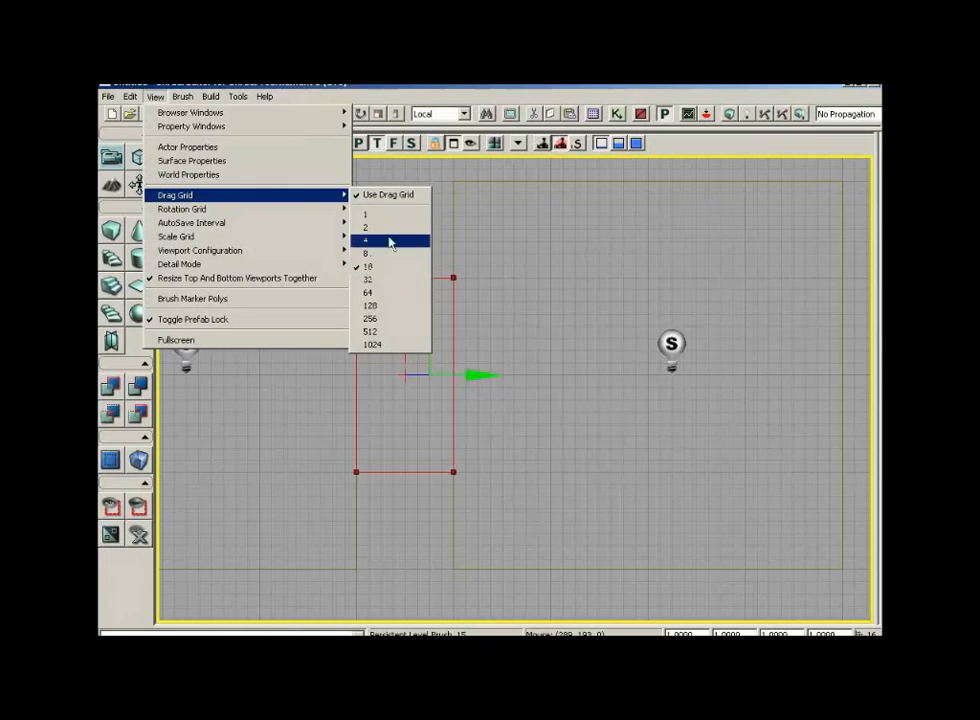
pyautogui.click(387, 245)
pyautogui.moveTo(429, 352); pyautogui.dragTo(429, 346)
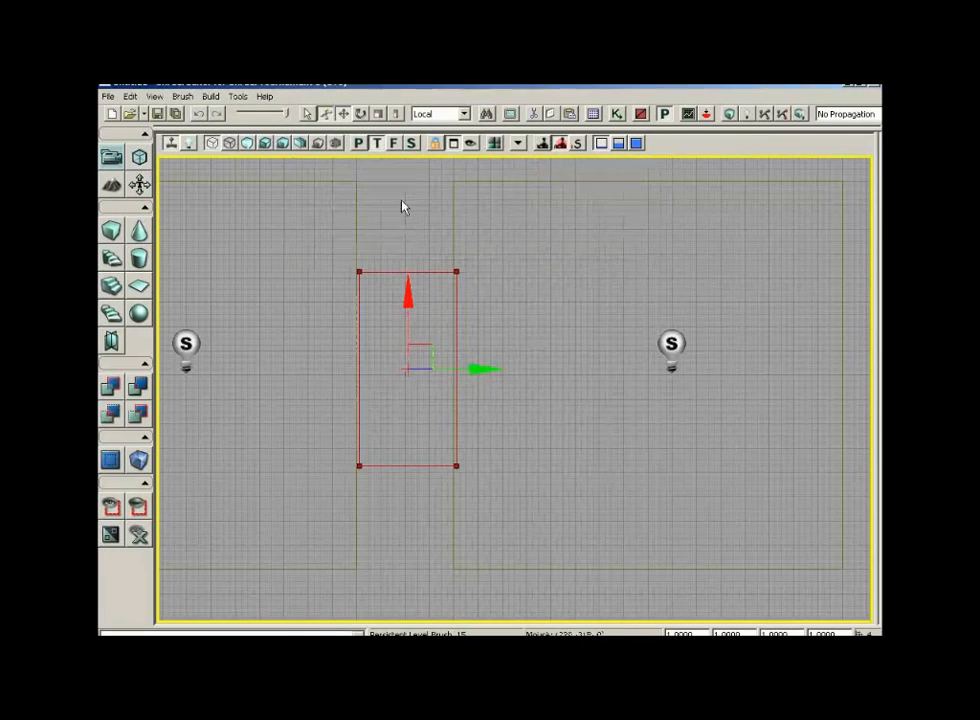
# Set the drag grid back to 16 and move the off-grid brush sideways toward the second room
pyautogui.click(182, 96)
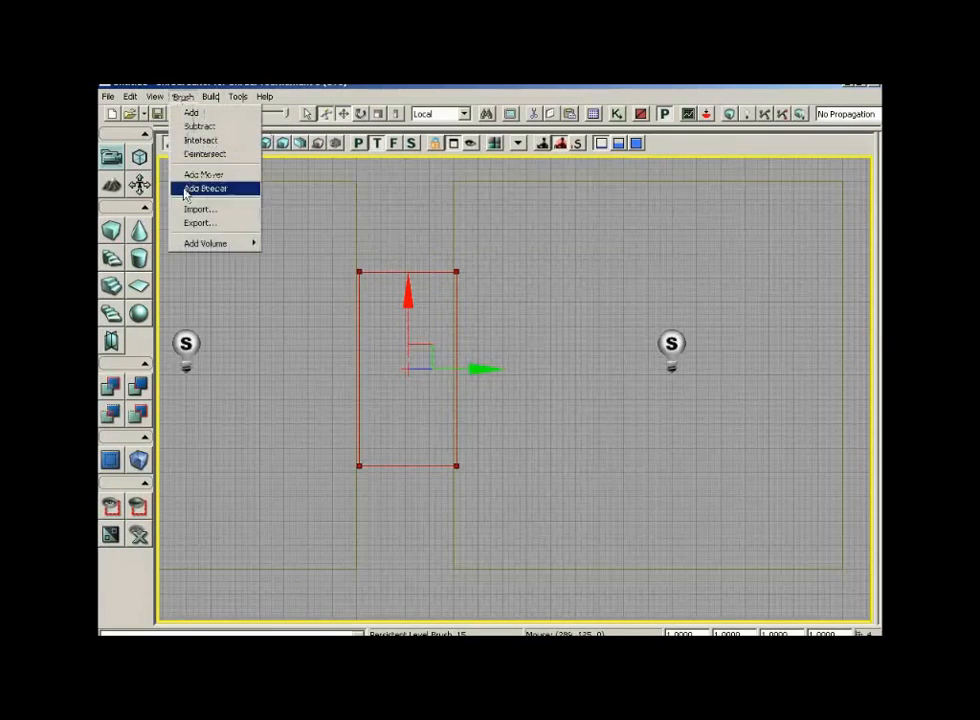
pyautogui.moveTo(155, 96)
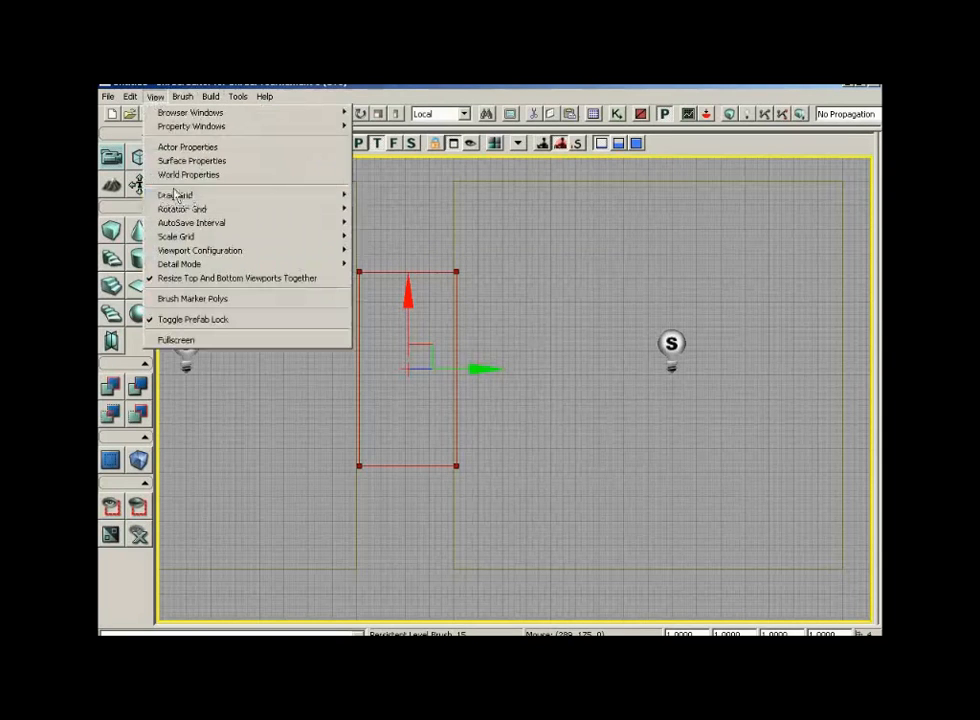
pyautogui.click(367, 266)
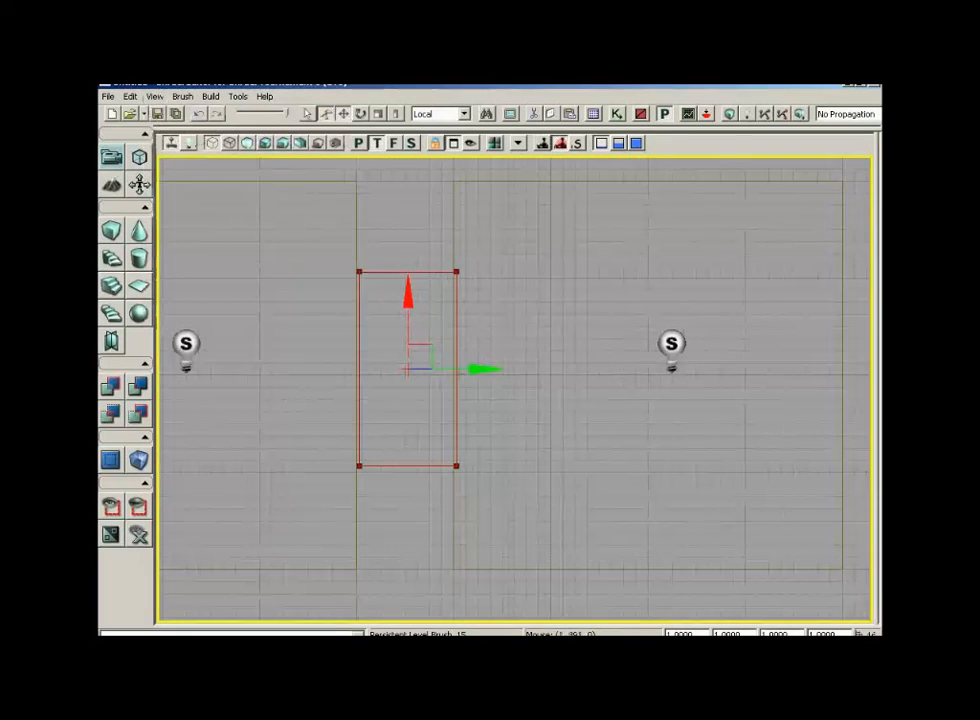
pyautogui.moveTo(437, 333)
pyautogui.mouseDown()
pyautogui.moveTo(422, 341)
pyautogui.moveTo(433, 343)
pyautogui.moveTo(413, 324)
pyautogui.moveTo(431, 335)
pyautogui.moveTo(435, 322)
pyautogui.moveTo(422, 317)
pyautogui.mouseUp()
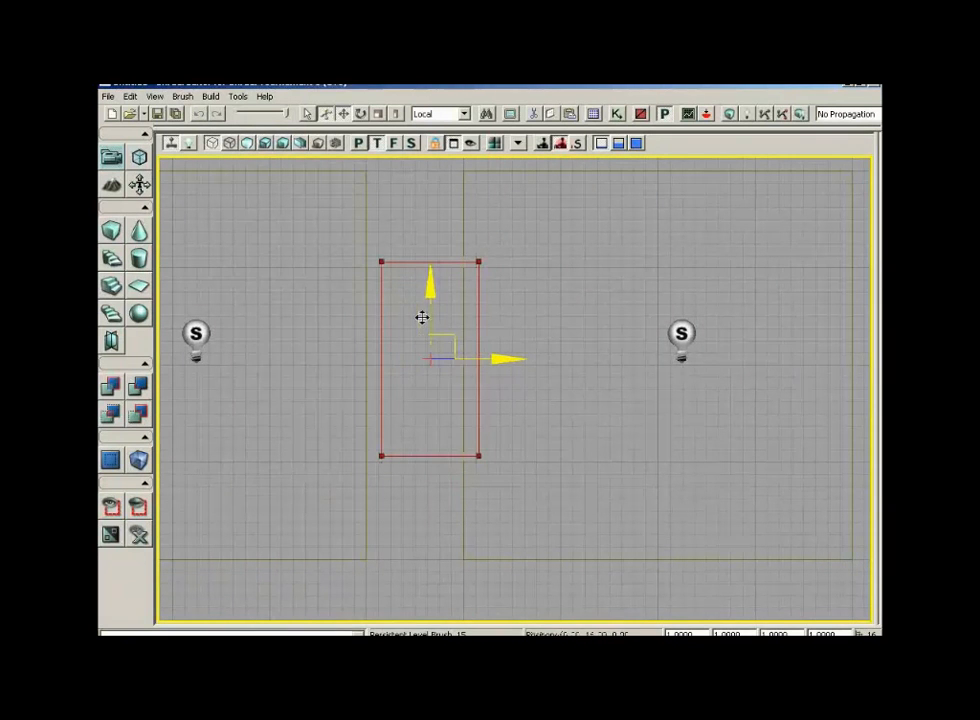
# Snap the brush to the grid by a corner vertex, fit it exactly between both room walls, and check the corners up close
pyautogui.middleClick(381, 263)
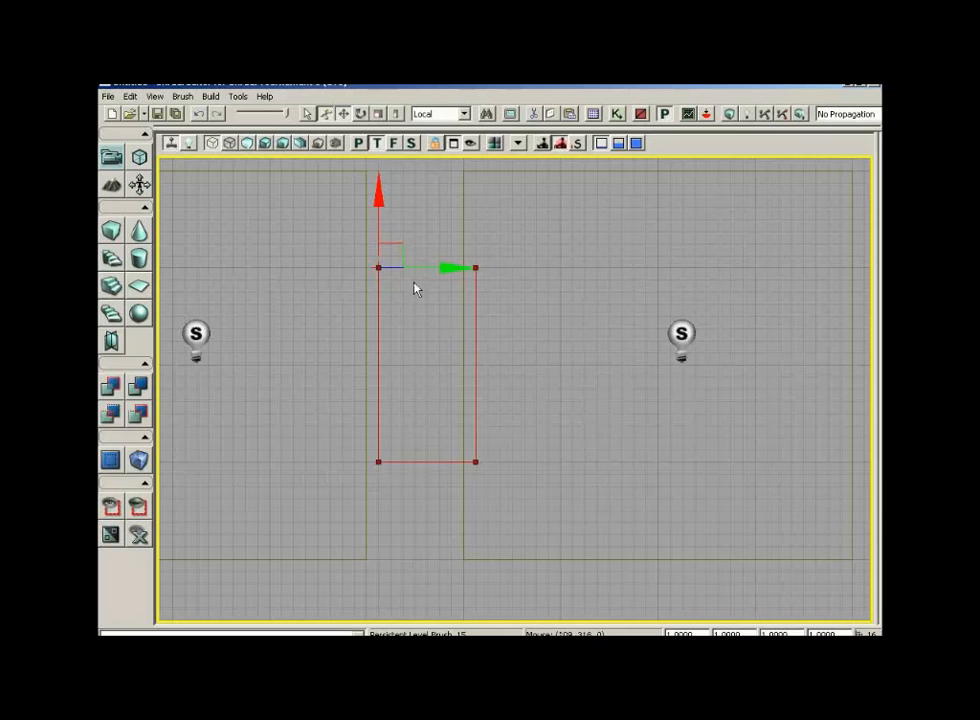
pyautogui.moveTo(456, 267); pyautogui.dragTo(443, 267)
pyautogui.moveTo(588, 359)
pyautogui.mouseDown()
pyautogui.moveTo(615, 357)
pyautogui.moveTo(669, 389)
pyautogui.mouseUp()
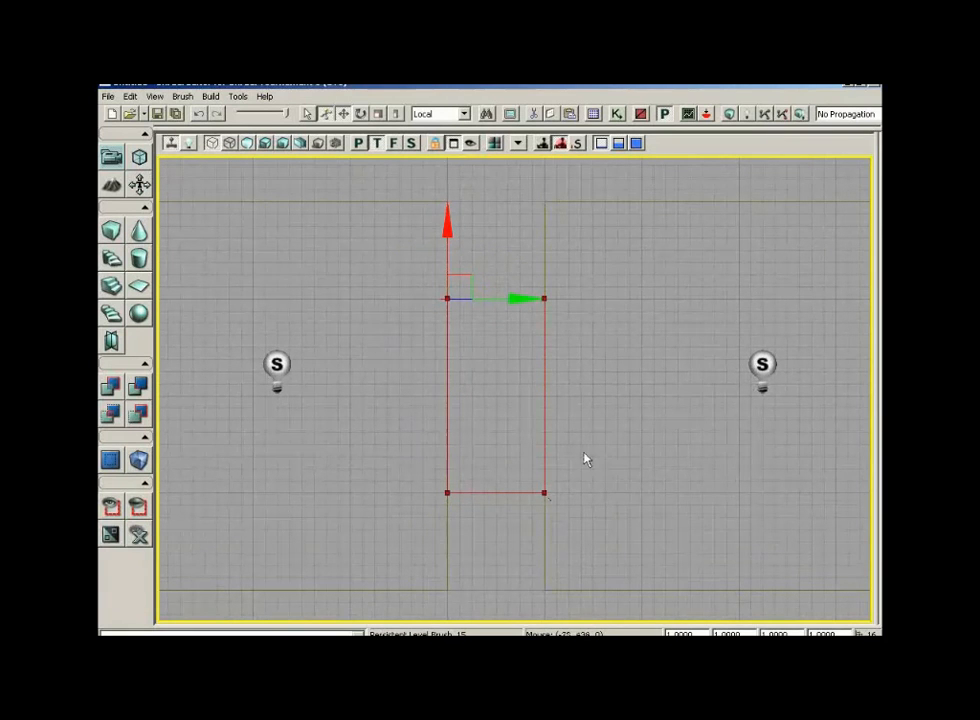
pyautogui.moveTo(585, 453); pyautogui.dragTo(622, 623)
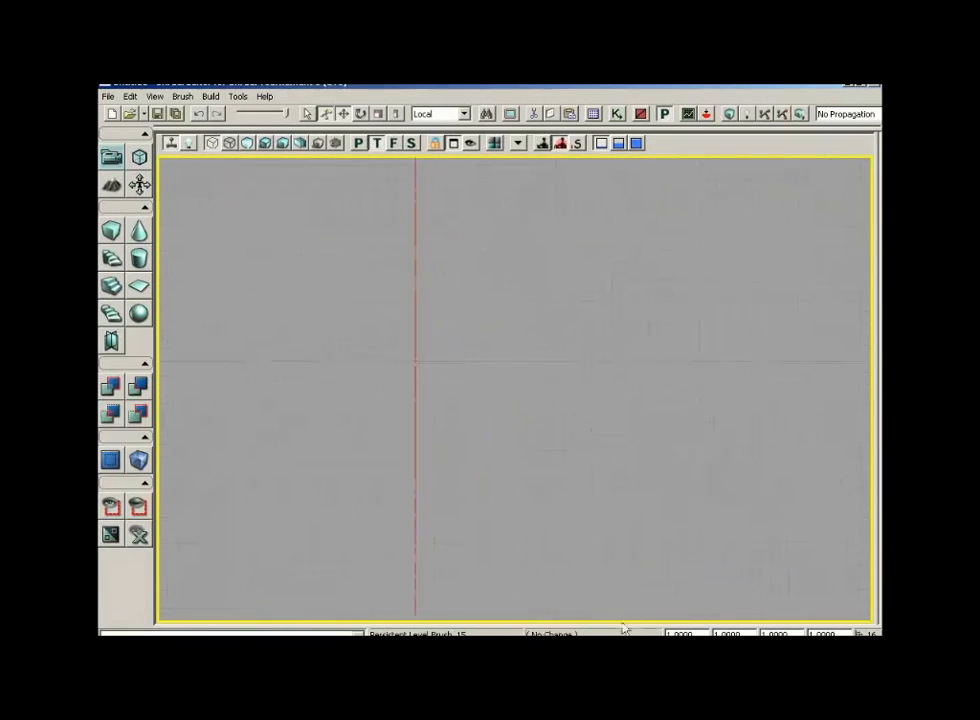
pyautogui.moveTo(421, 394); pyautogui.dragTo(472, 358)
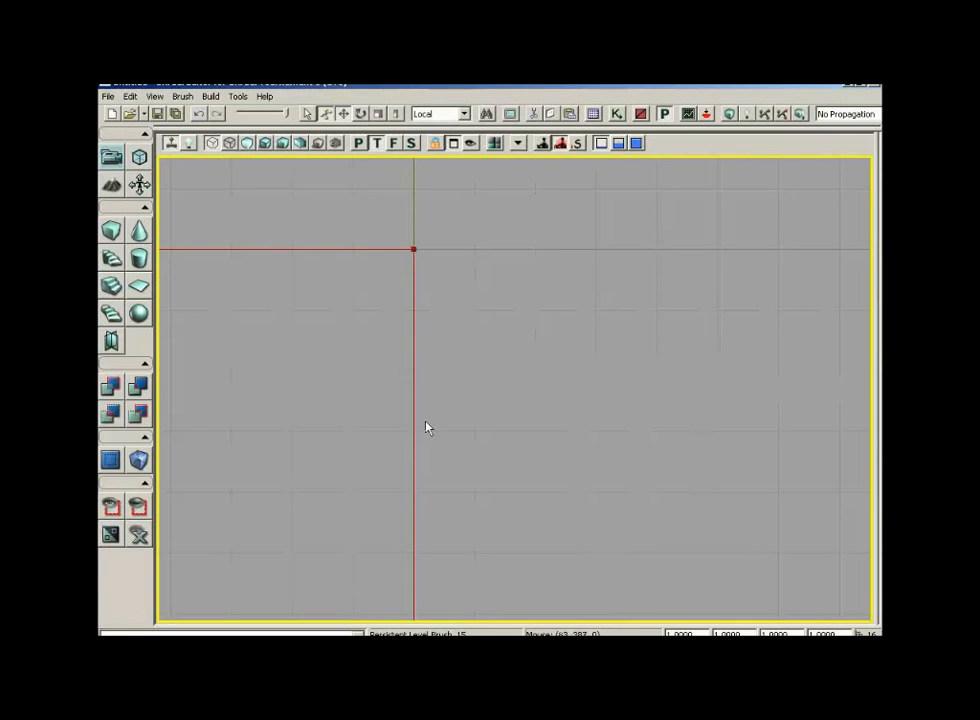
pyautogui.moveTo(632, 396); pyautogui.dragTo(641, 506)
pyautogui.scroll(-5, 601, 394)
pyautogui.moveTo(600, 354); pyautogui.dragTo(557, 392)
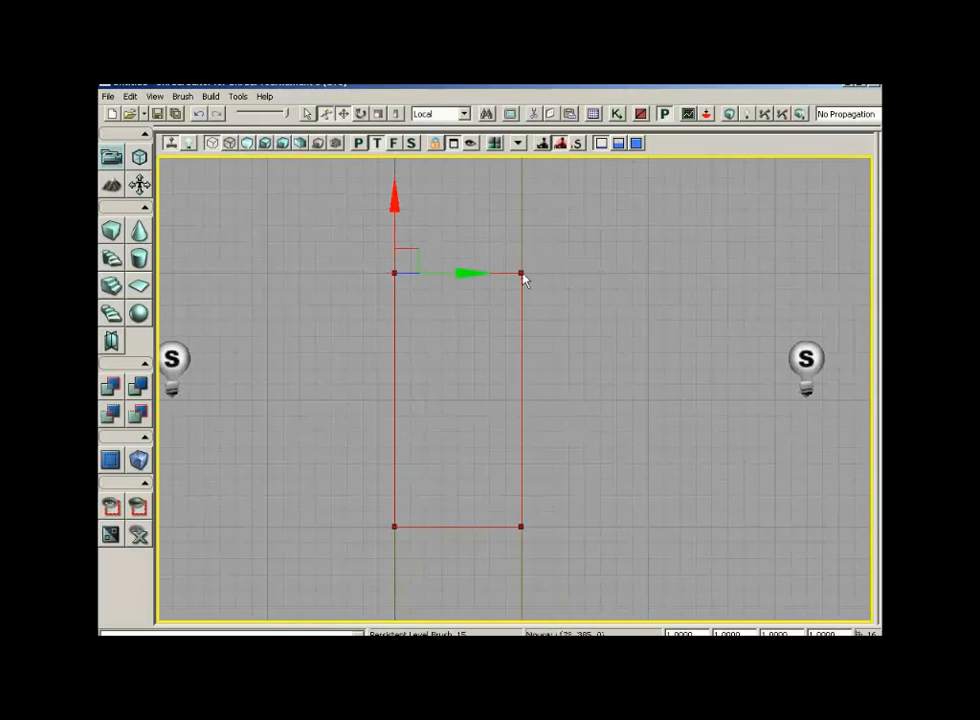
# Subtract the builder brush from the level in the lit perspective view to open a corridor between the two rooms
pyautogui.click(358, 145)
pyautogui.click(265, 144)
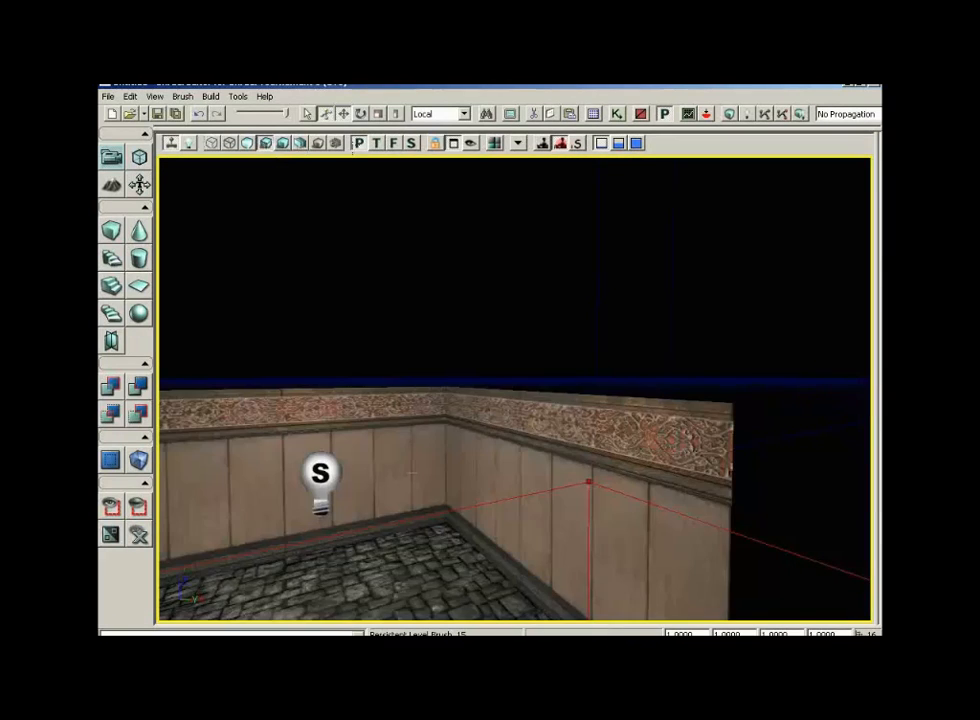
pyautogui.moveTo(374, 349)
pyautogui.mouseDown()
pyautogui.moveTo(366, 318)
pyautogui.moveTo(871, 361)
pyautogui.moveTo(873, 510)
pyautogui.moveTo(873, 480)
pyautogui.mouseUp()
pyautogui.moveTo(873, 480); pyautogui.dragTo(873, 510, button='right')
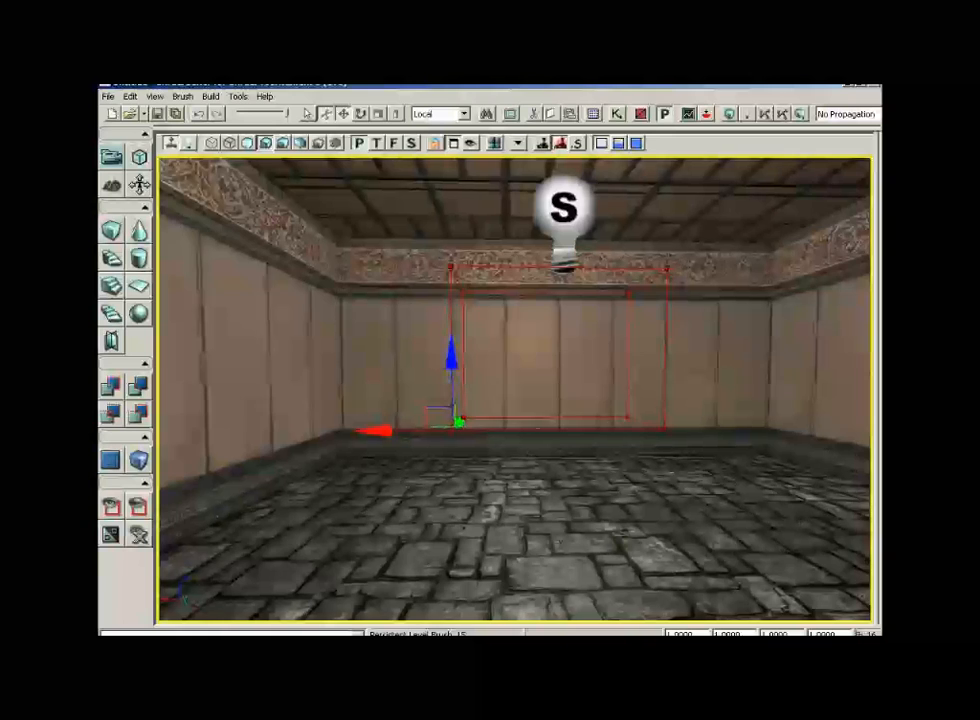
pyautogui.moveTo(462, 425)
pyautogui.mouseDown()
pyautogui.moveTo(482, 385)
pyautogui.moveTo(515, 422)
pyautogui.mouseUp()
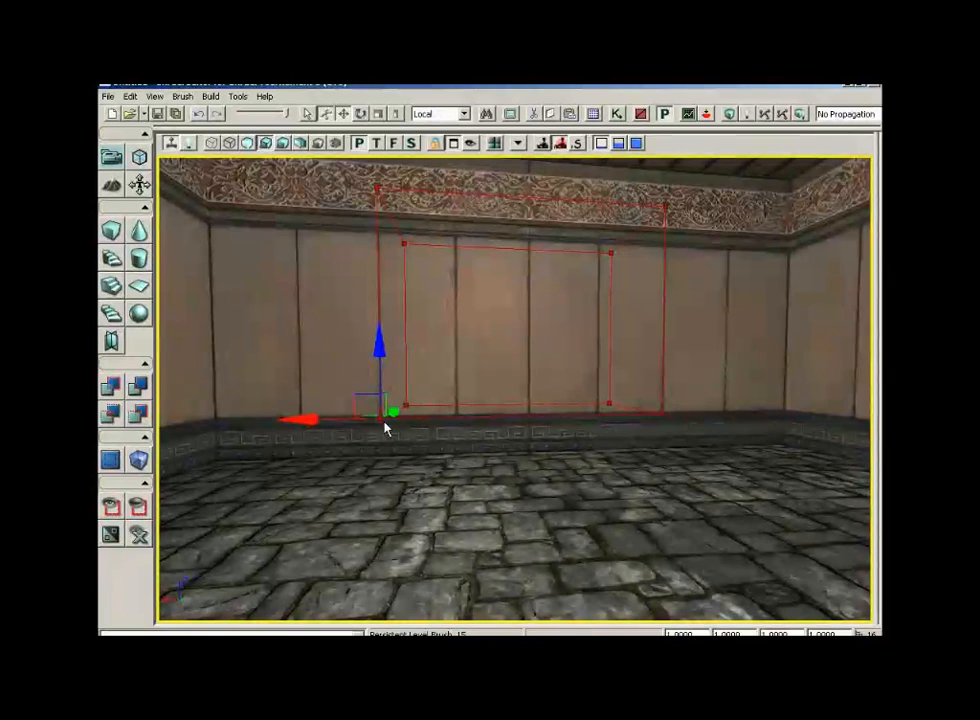
pyautogui.click(137, 388)
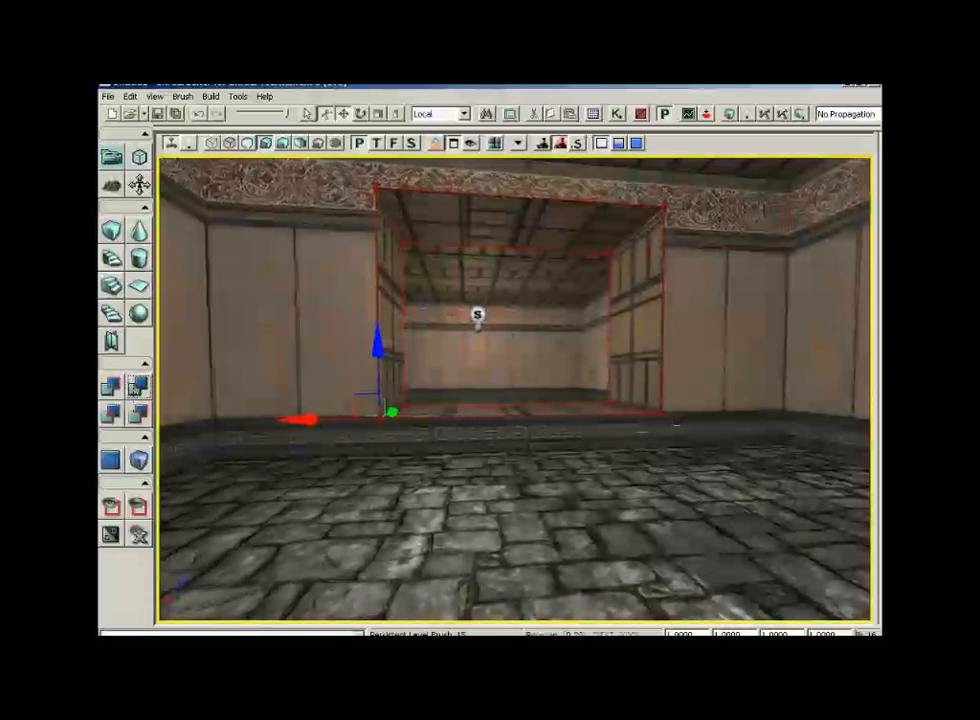
pyautogui.moveTo(676, 424)
pyautogui.mouseDown()
pyautogui.moveTo(674, 408)
pyautogui.moveTo(648, 402)
pyautogui.moveTo(640, 380)
pyautogui.mouseUp()
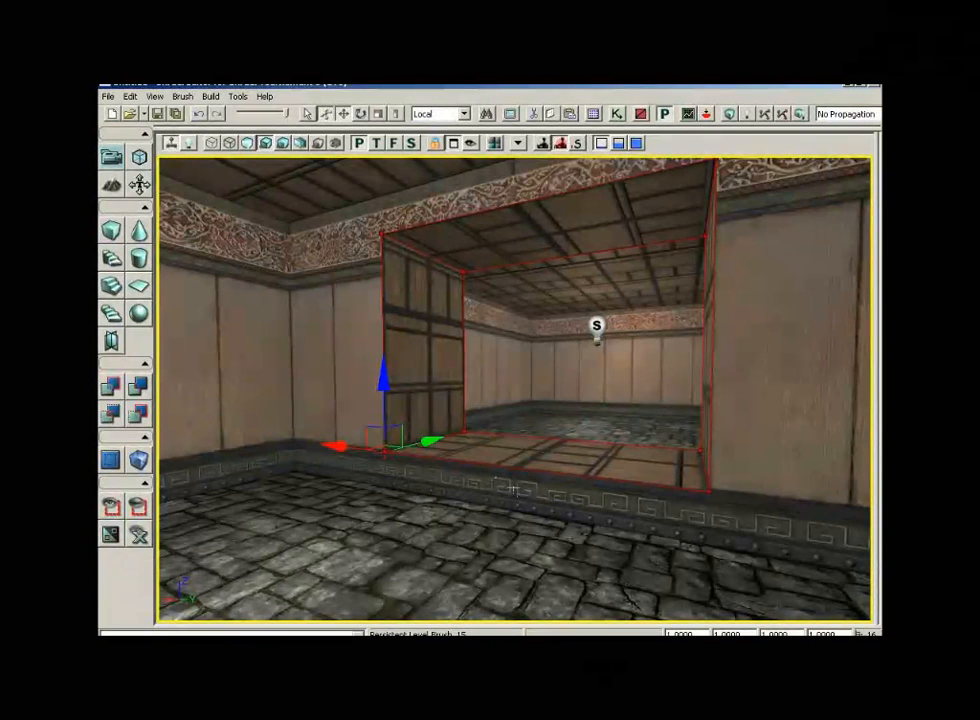
# In the front wireframe view, move the builder brush out of the corridor to empty space beyond the first room
pyautogui.click(394, 146)
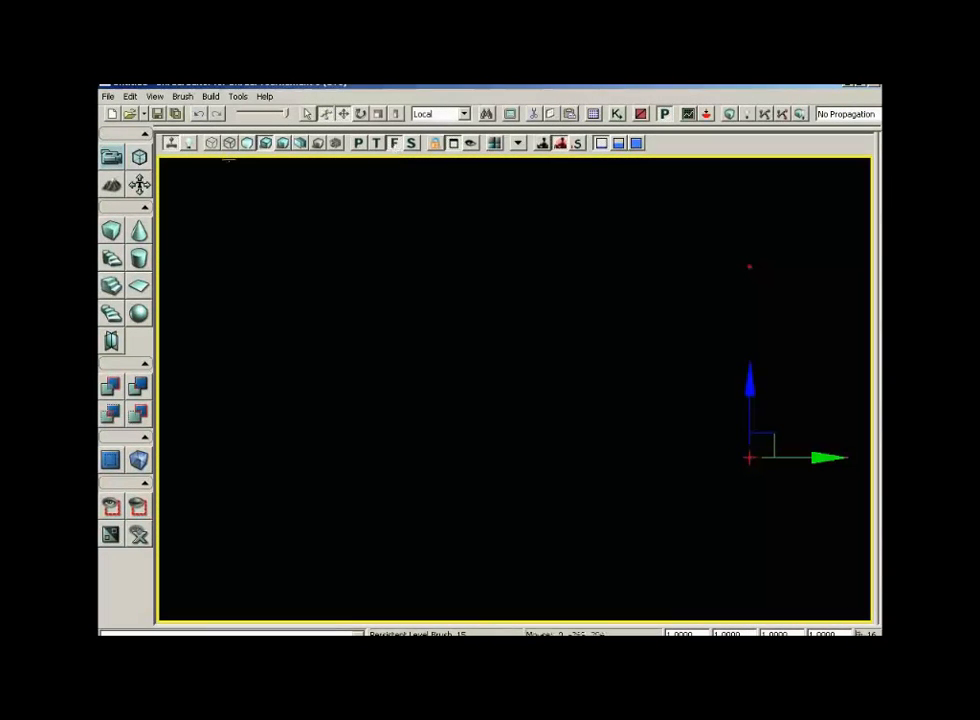
pyautogui.click(213, 144)
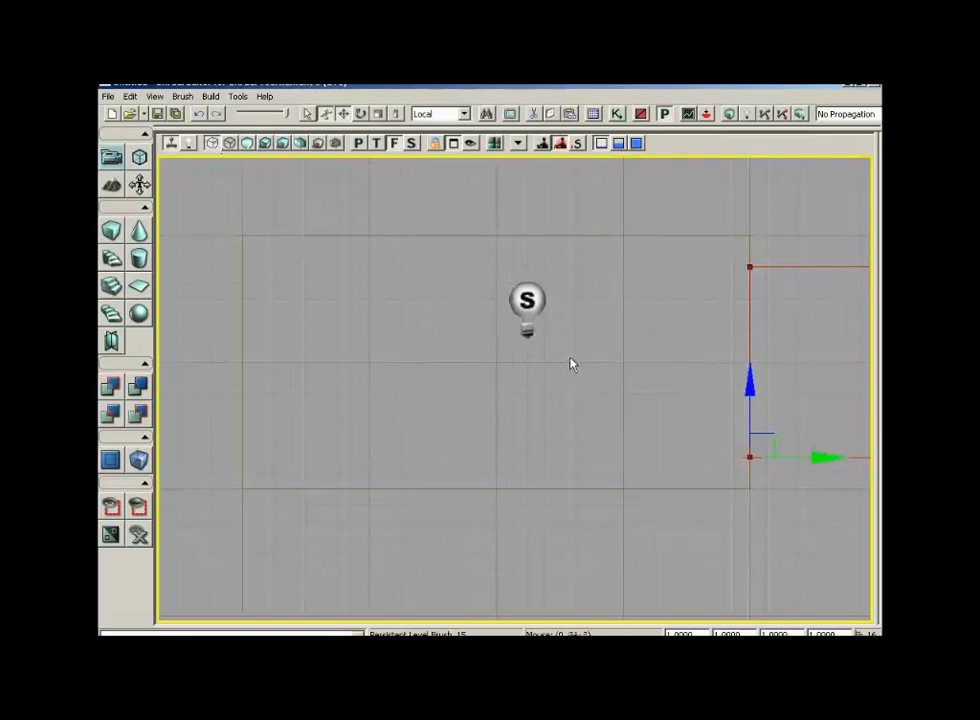
pyautogui.moveTo(571, 362); pyautogui.dragTo(718, 297)
pyautogui.scroll(-1, 718, 297)
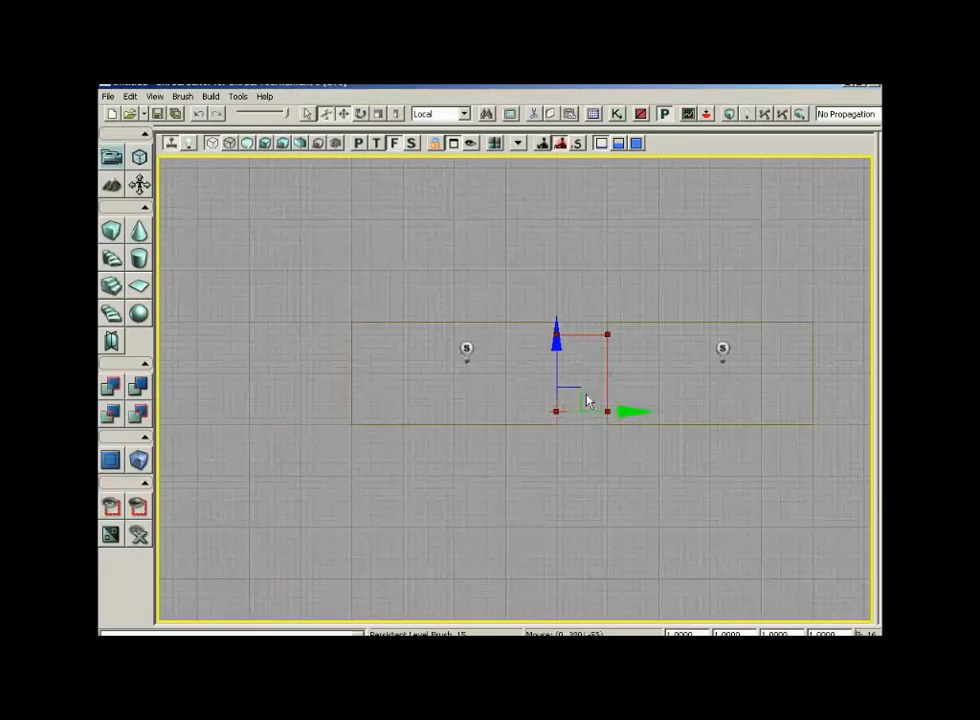
pyautogui.moveTo(577, 387)
pyautogui.mouseDown()
pyautogui.moveTo(514, 407)
pyautogui.moveTo(260, 408)
pyautogui.mouseUp()
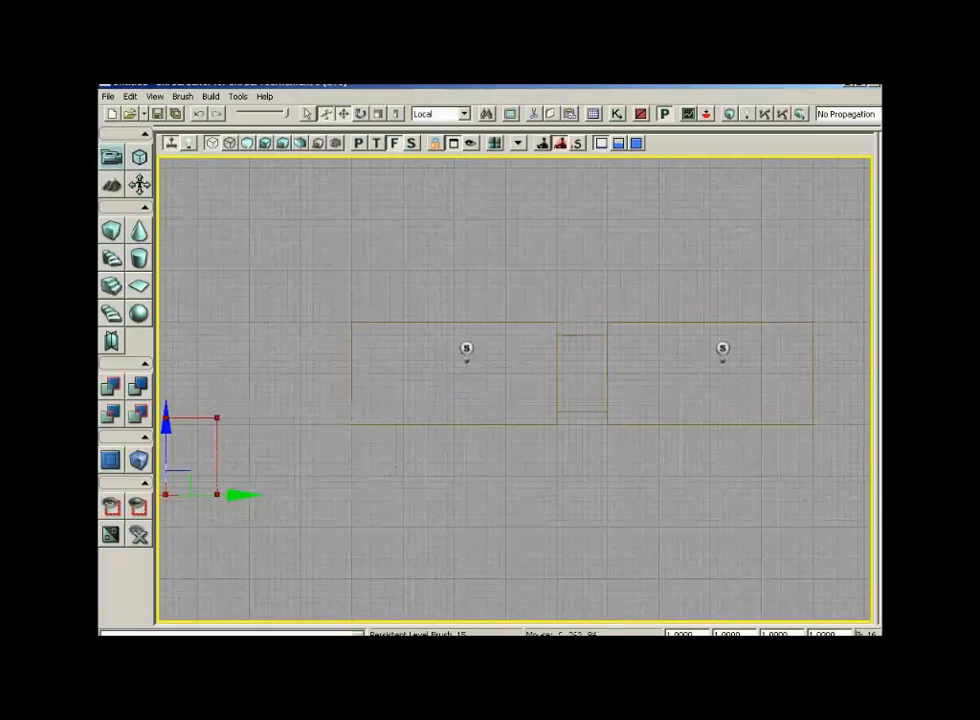
# Select the subtractive corridor brush and lower it along Z until its base lines up with the floors of both rooms
pyautogui.click(590, 356)
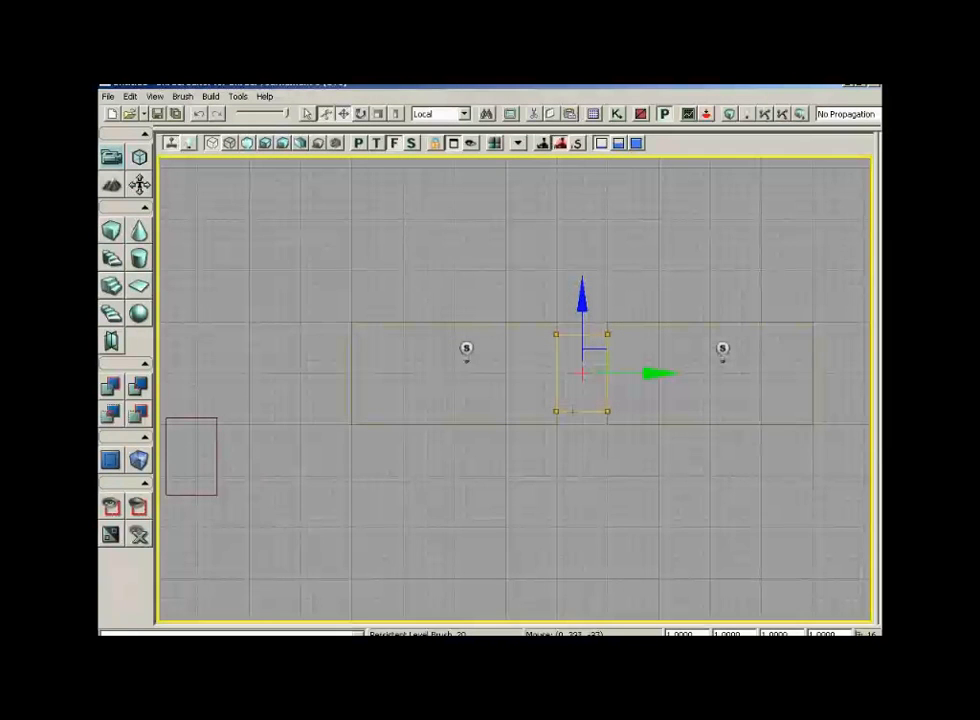
pyautogui.moveTo(604, 419)
pyautogui.mouseDown()
pyautogui.moveTo(599, 453)
pyautogui.moveTo(582, 433)
pyautogui.mouseUp()
pyautogui.scroll(3, 604, 459)
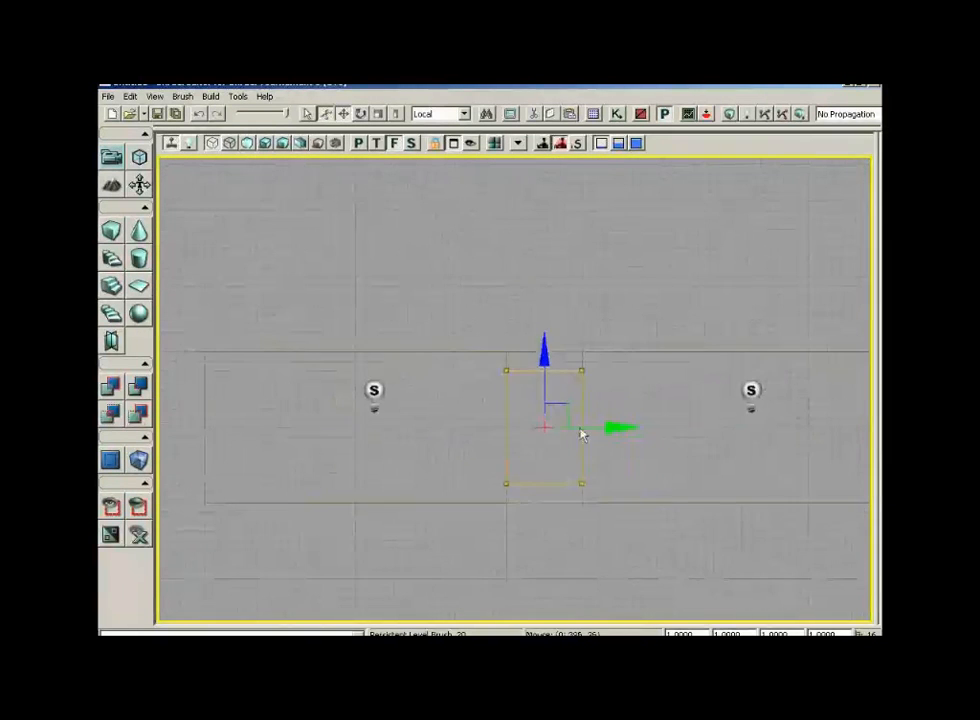
pyautogui.moveTo(539, 353); pyautogui.dragTo(542, 372)
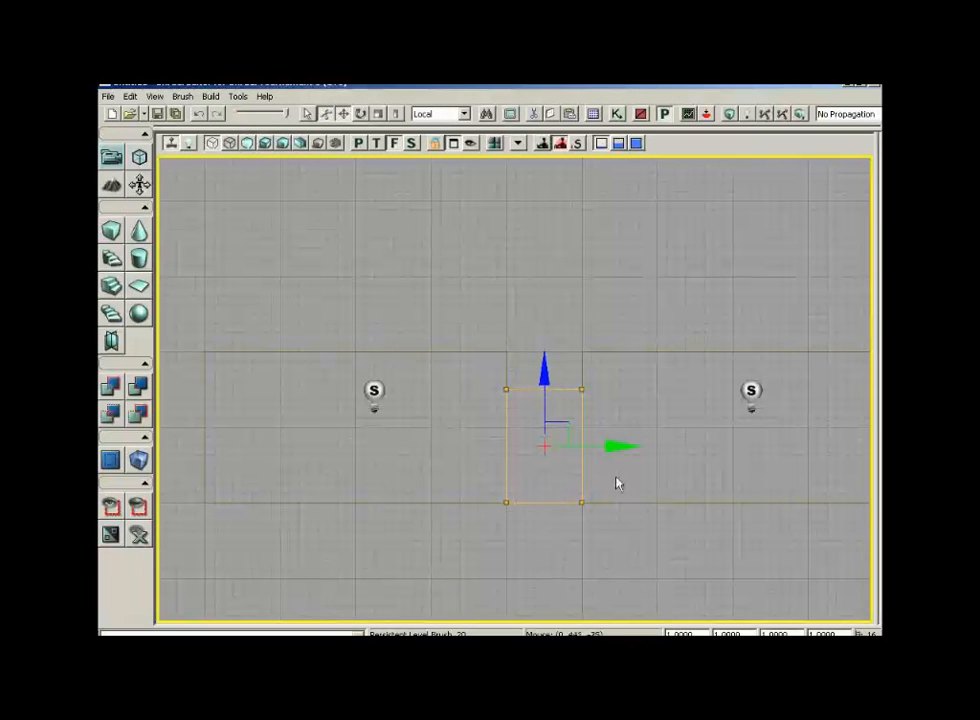
# Rebuild the level geometry from the lit perspective view and dismiss the map check report
pyautogui.click(358, 144)
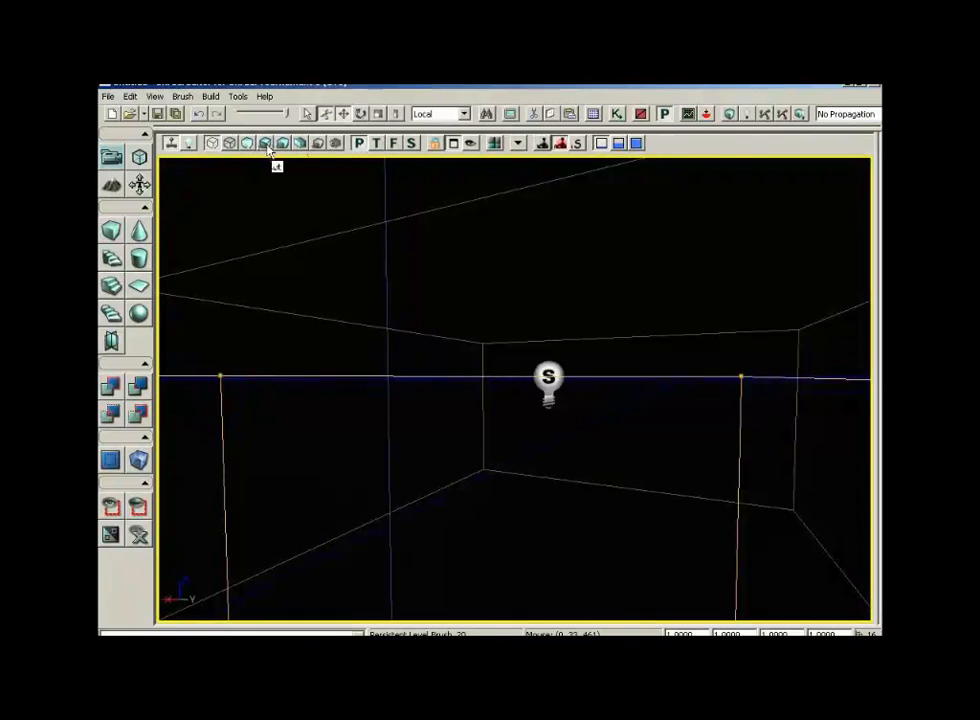
pyautogui.click(266, 144)
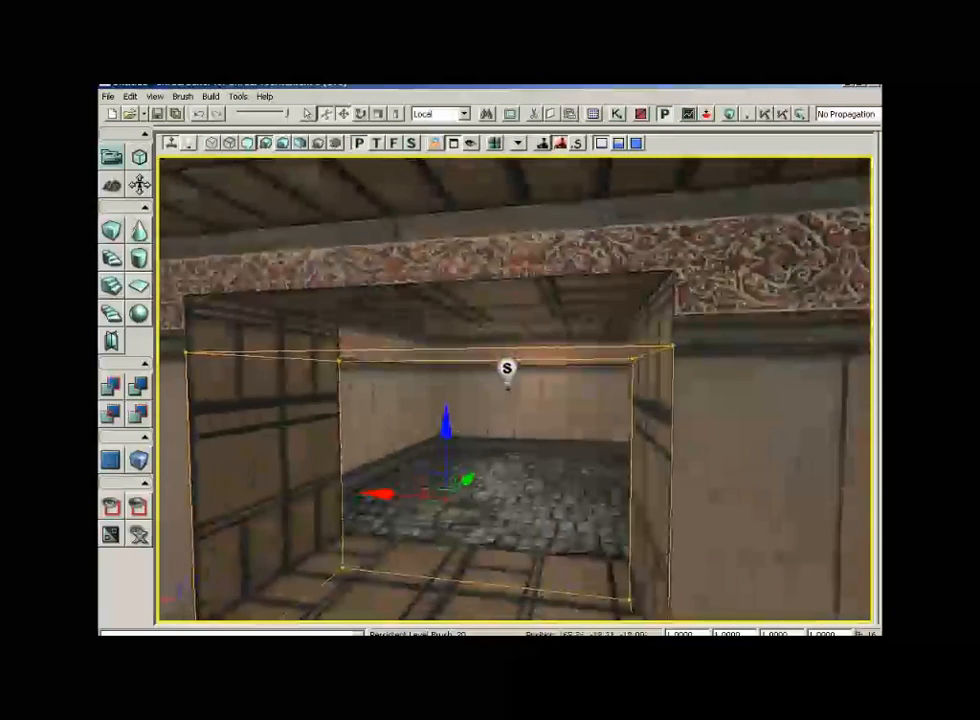
pyautogui.moveTo(511, 437); pyautogui.dragTo(511, 540)
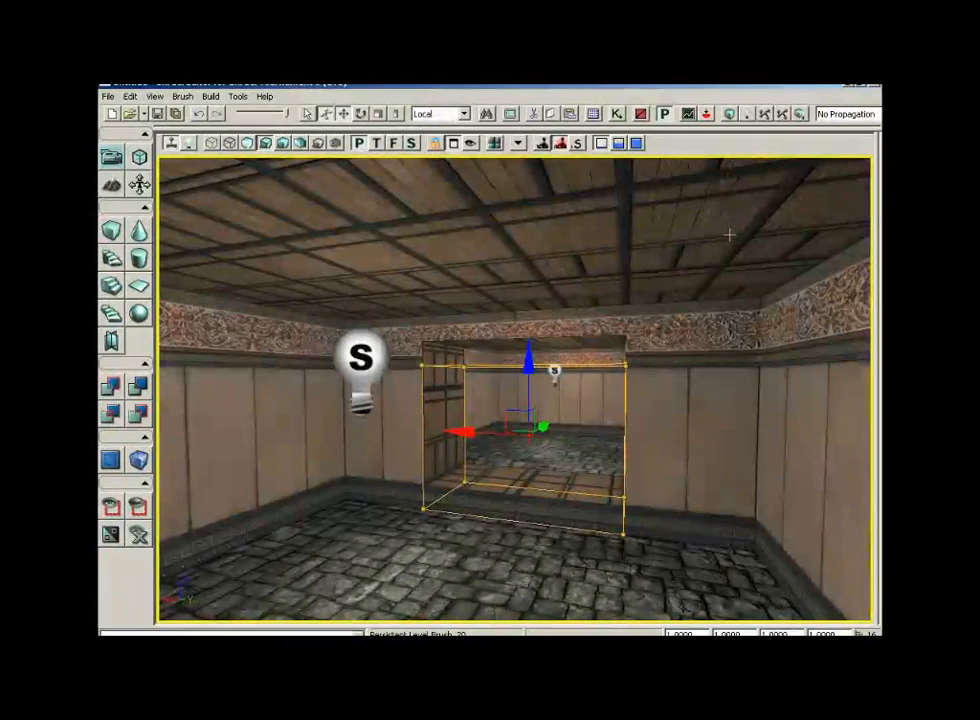
pyautogui.click(729, 116)
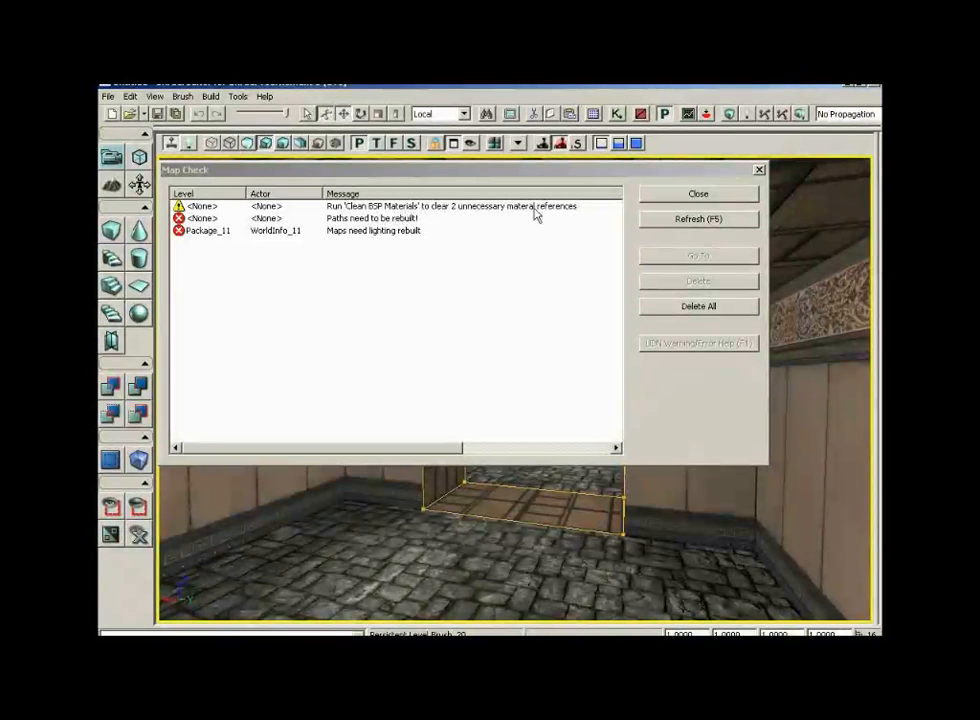
pyautogui.click(696, 192)
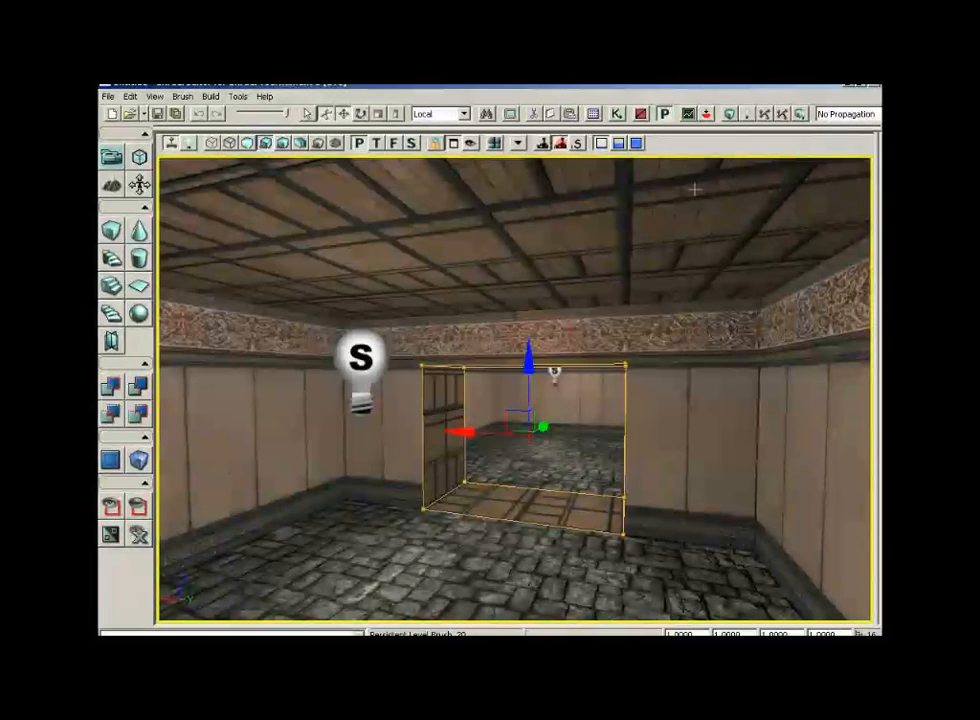
# Run Clean BSP Materials to clear the unnecessary material references and dismiss the message
pyautogui.moveTo(661, 201)
pyautogui.mouseDown()
pyautogui.moveTo(600, 165)
pyautogui.moveTo(645, 130)
pyautogui.moveTo(640, 112)
pyautogui.moveTo(540, 85)
pyautogui.moveTo(550, 111)
pyautogui.moveTo(630, 190)
pyautogui.moveTo(600, 261)
pyautogui.mouseUp()
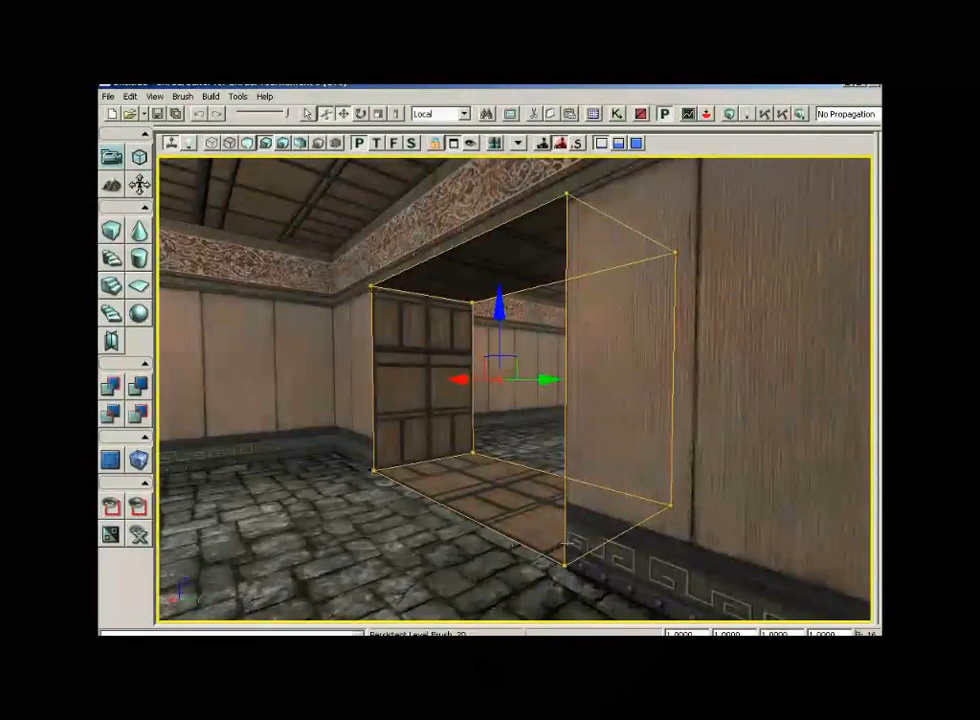
pyautogui.click(238, 97)
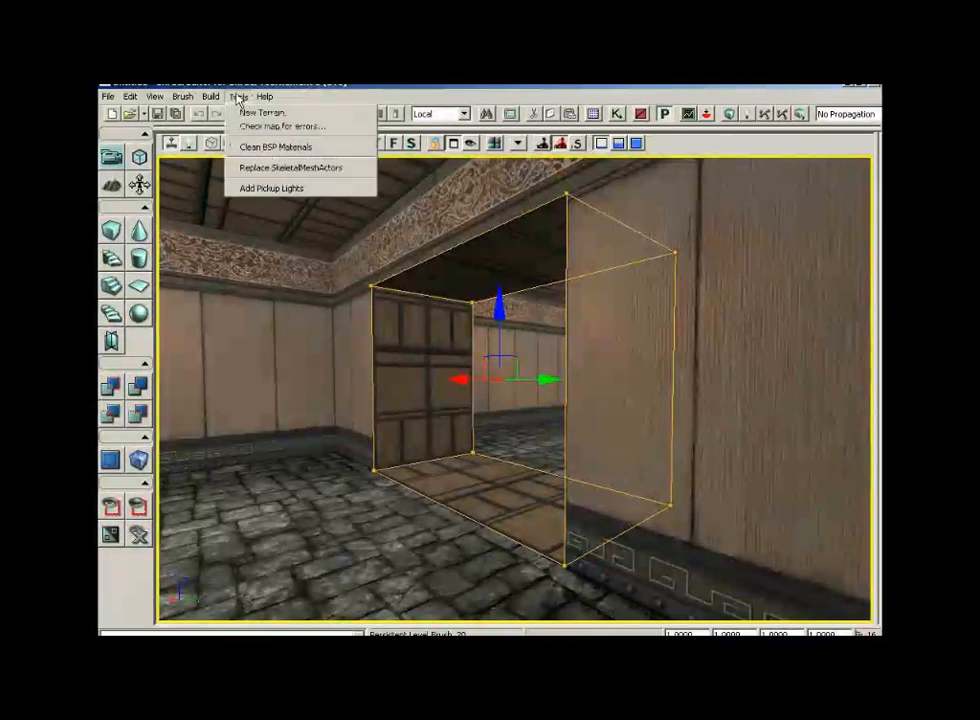
pyautogui.click(340, 151)
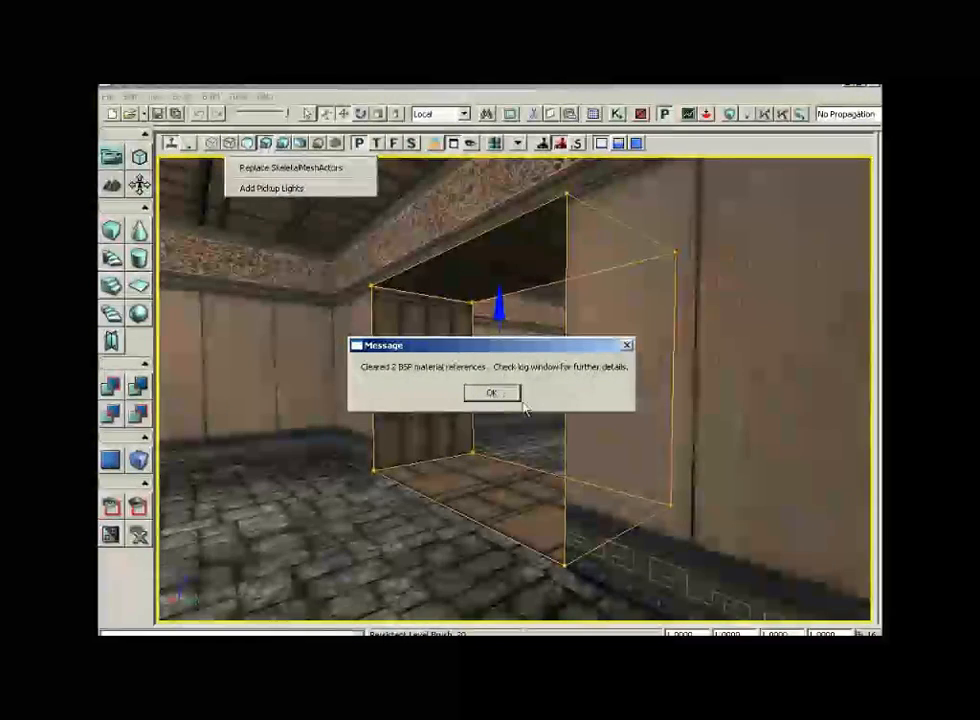
pyautogui.click(492, 394)
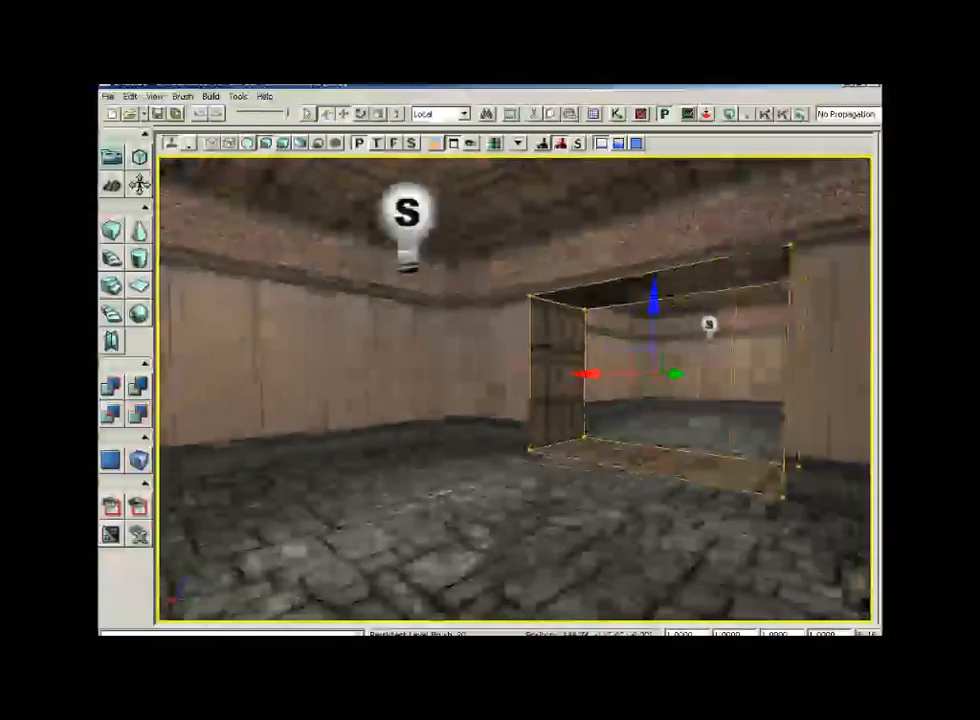
# Copy the room's wall material onto both corridor side walls and the stone floor material onto the corridor floor
pyautogui.moveTo(492, 394); pyautogui.dragTo(545, 389, button='right')
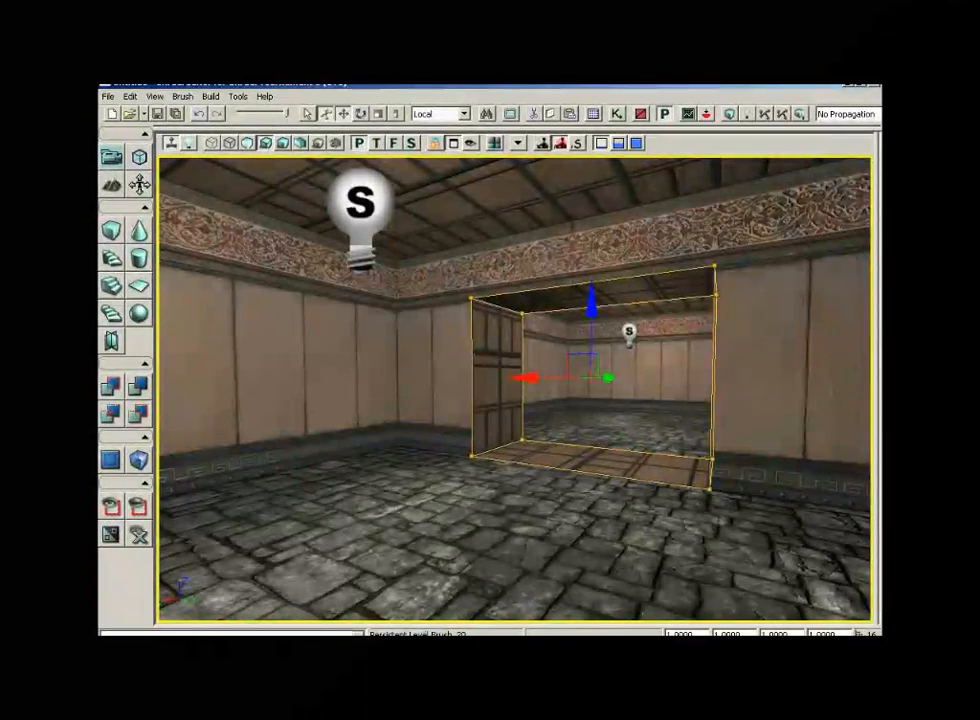
pyautogui.moveTo(580, 465); pyautogui.dragTo(572, 441)
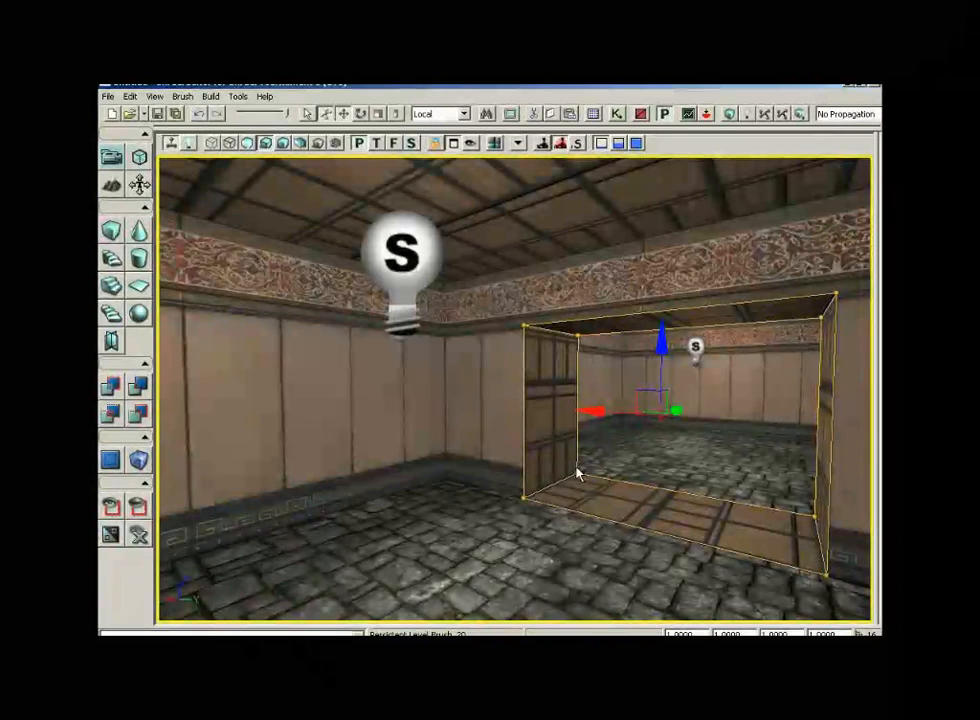
pyautogui.click(348, 408)
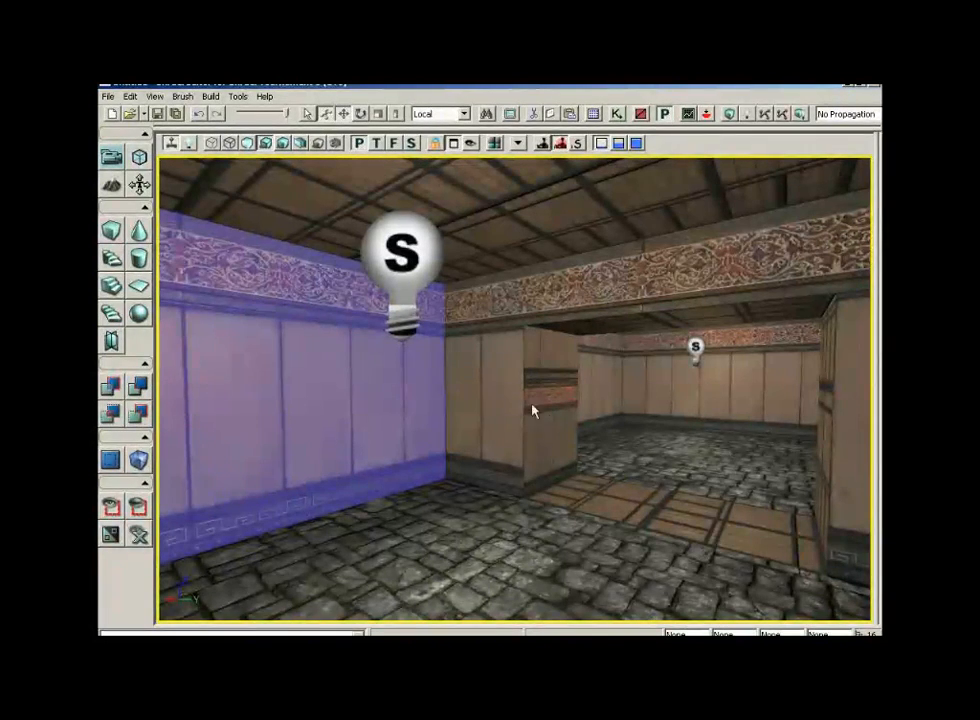
pyautogui.moveTo(582, 508); pyautogui.dragTo(812, 425)
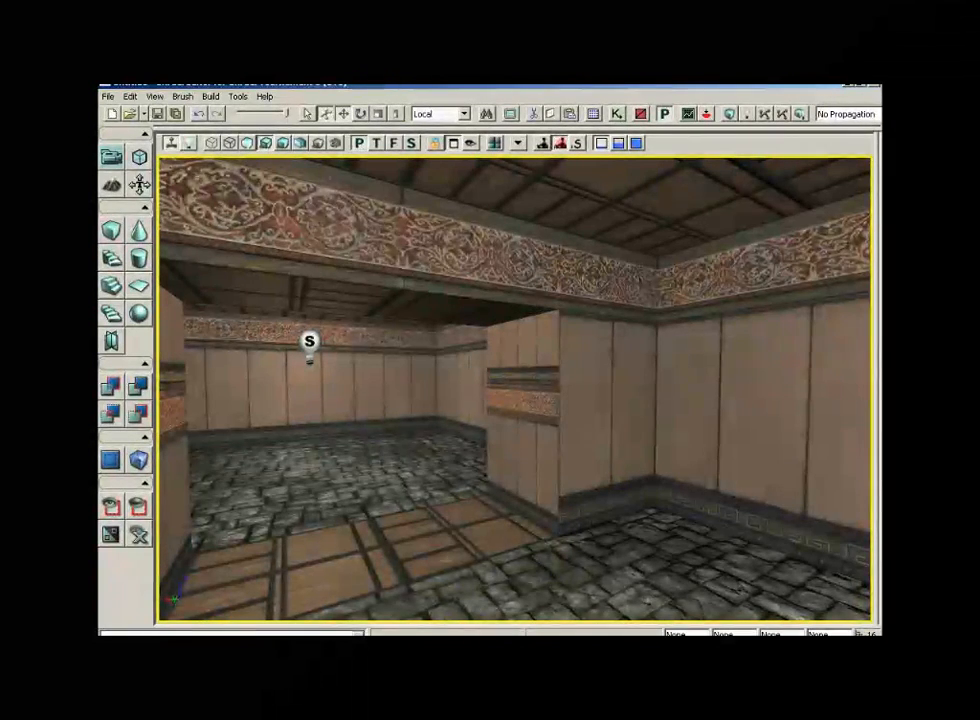
pyautogui.click(572, 568)
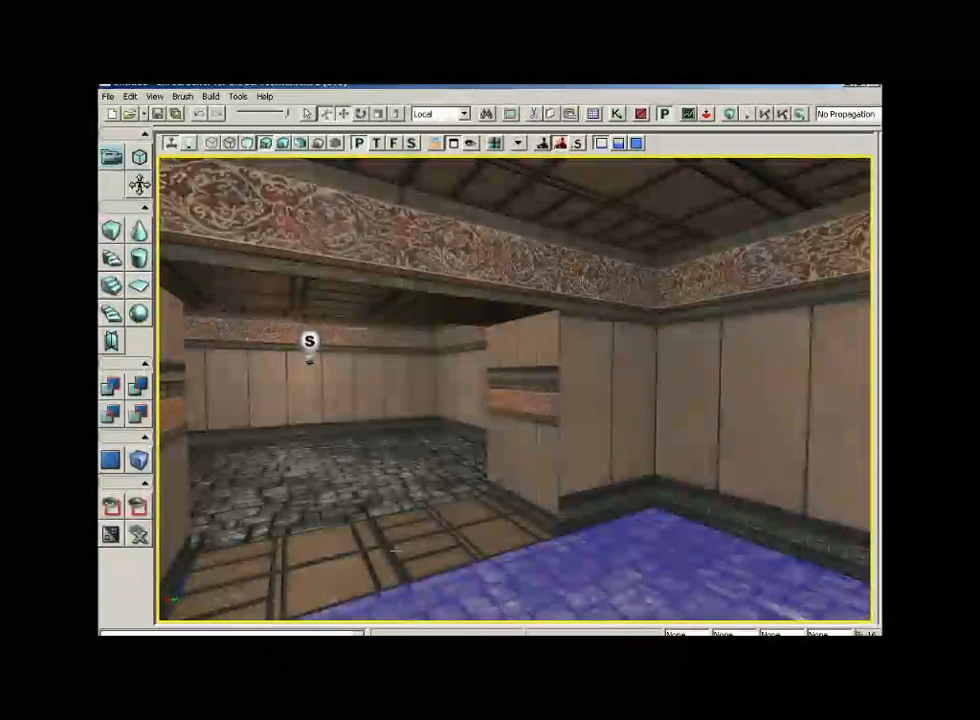
pyautogui.keyDown('alt'); pyautogui.click(395, 550); pyautogui.keyUp('alt')
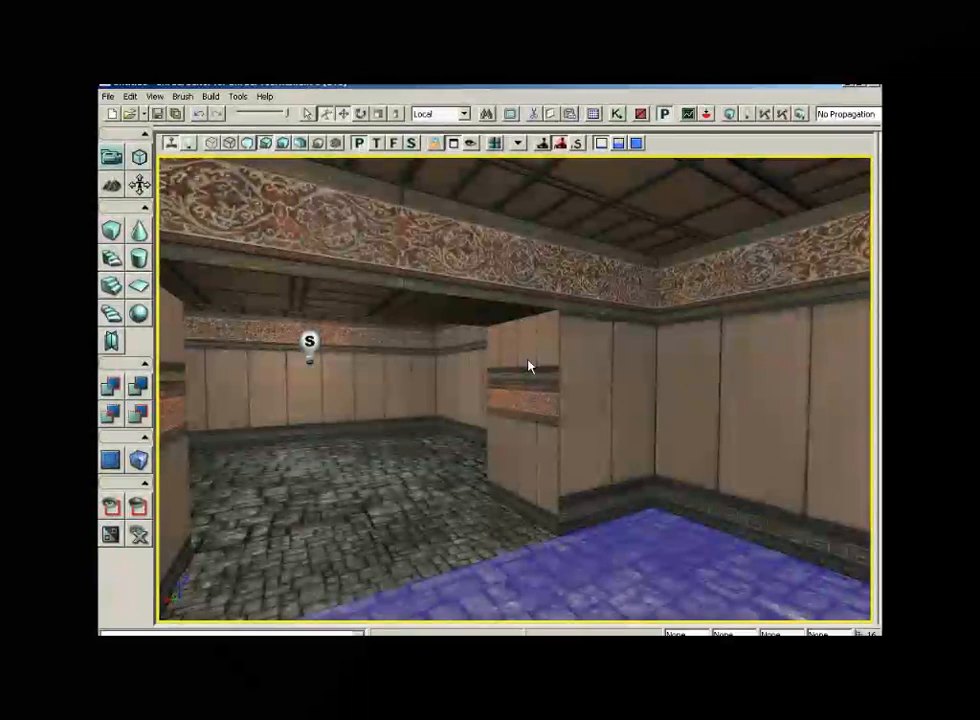
# Select the corridor floor and both side walls, apply a simple texture scaling of 2.0 in the surface properties, and deselect them
pyautogui.click(457, 503)
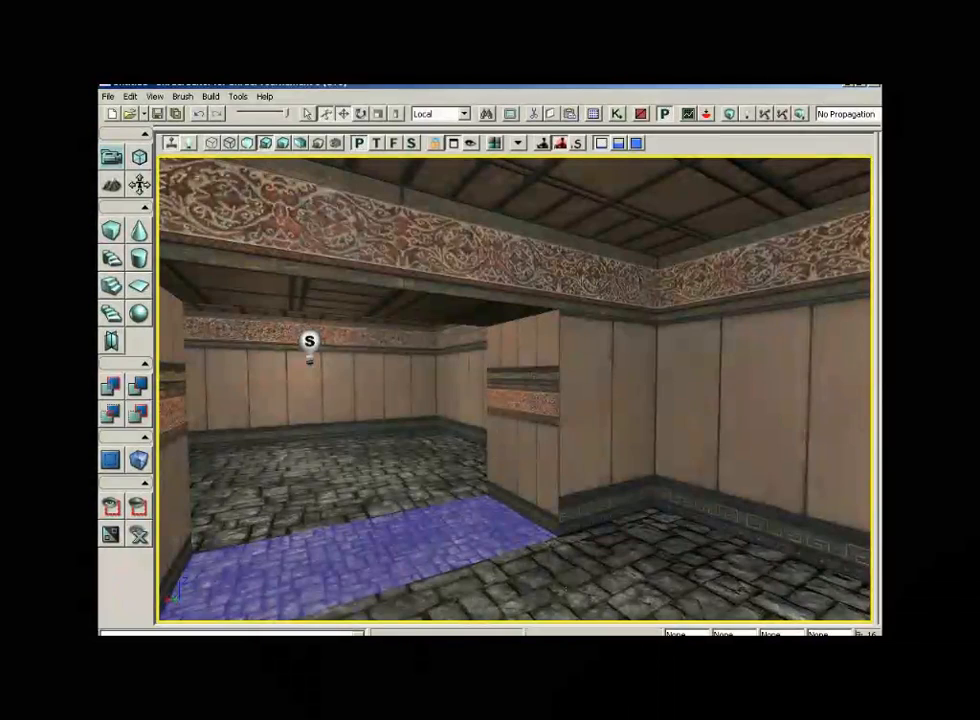
pyautogui.click(525, 378)
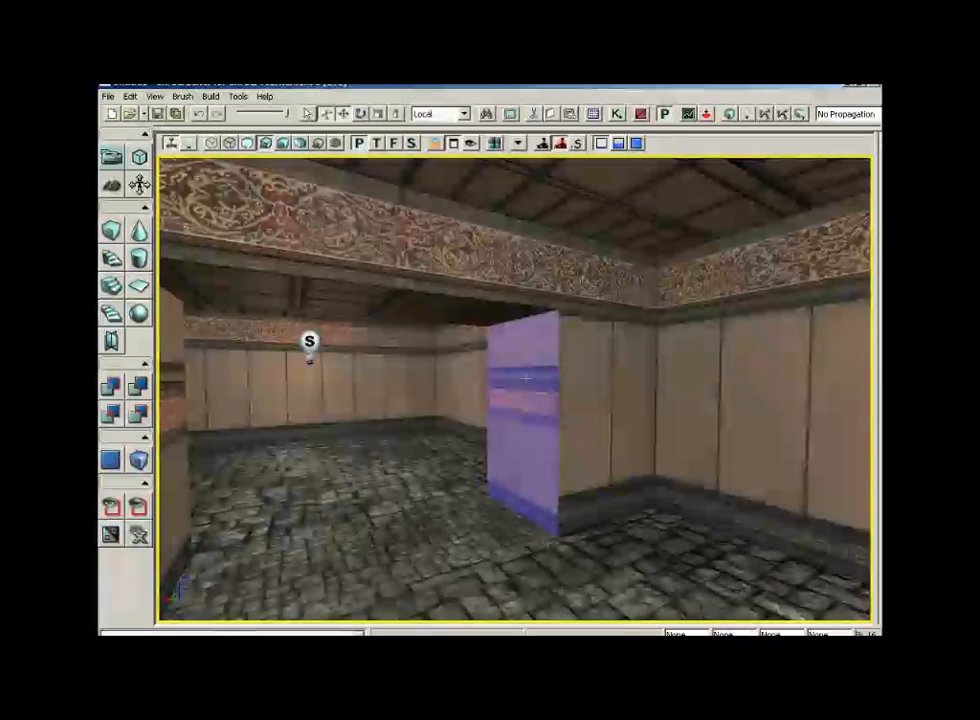
pyautogui.click(442, 541)
pyautogui.keyDown('ctrl'); pyautogui.click(521, 455); pyautogui.keyUp('ctrl')
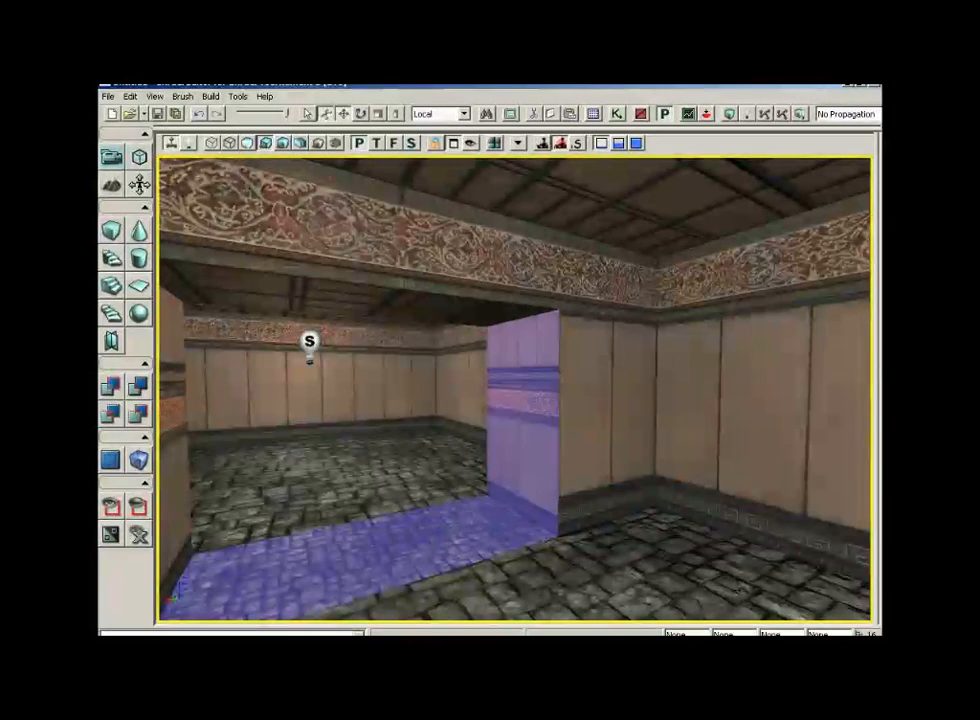
pyautogui.moveTo(480, 480); pyautogui.dragTo(400, 480, button='right')
pyautogui.keyDown('ctrl'); pyautogui.click(440, 446); pyautogui.keyUp('ctrl')
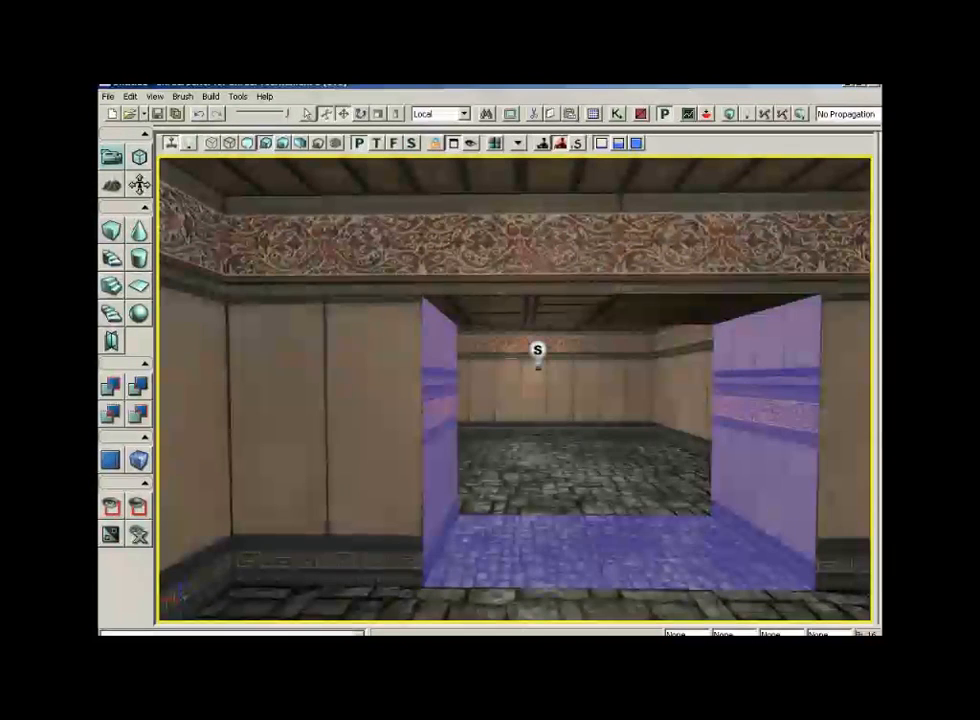
pyautogui.press('F5')
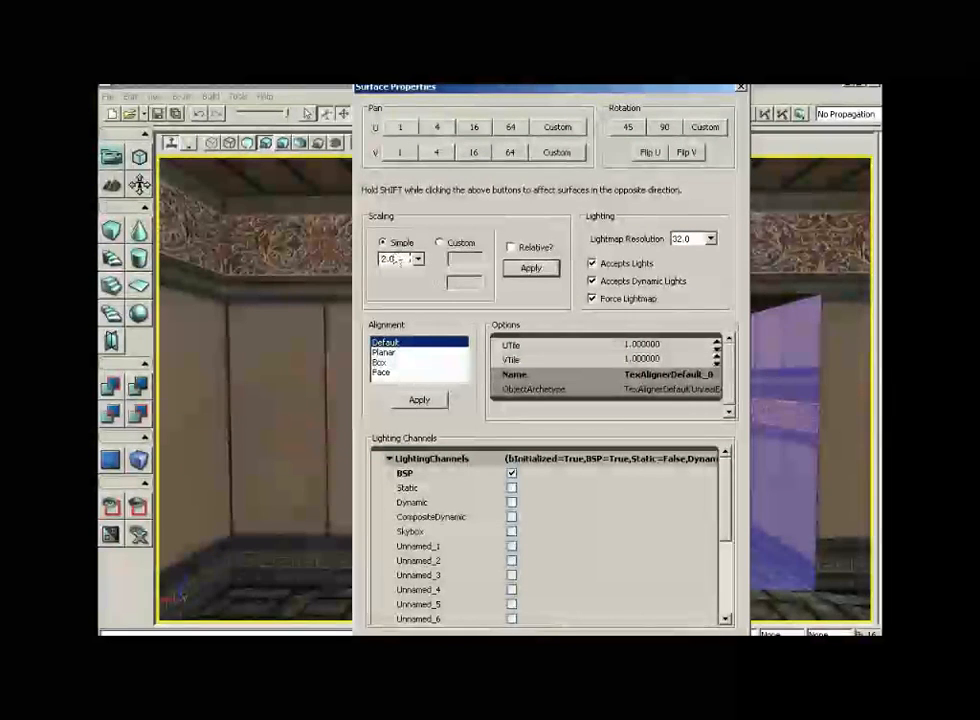
pyautogui.click(527, 268)
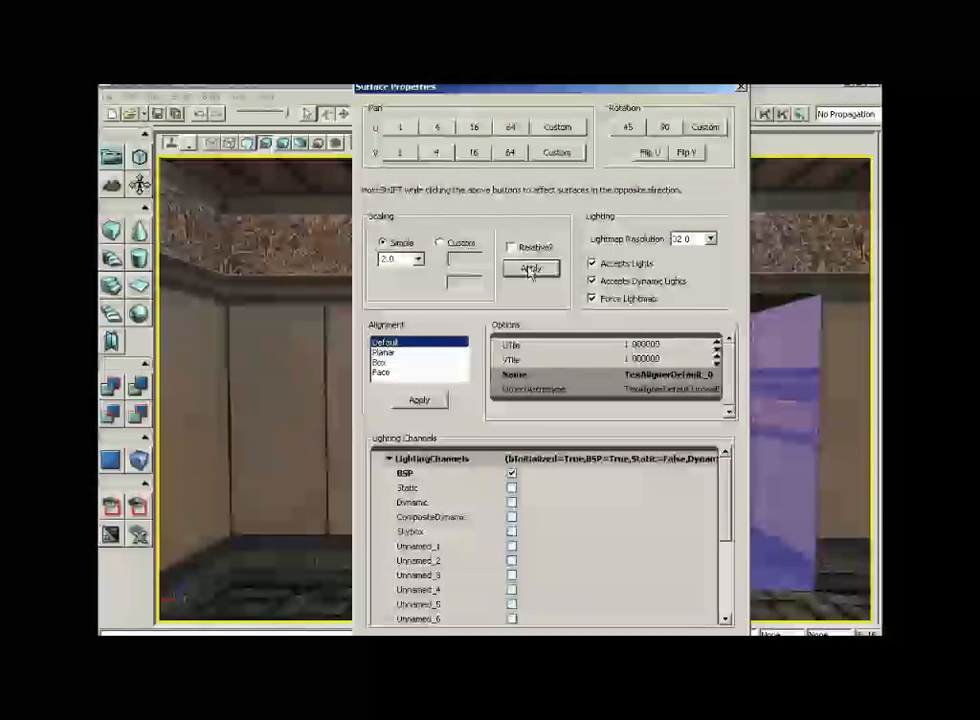
pyautogui.click(740, 88)
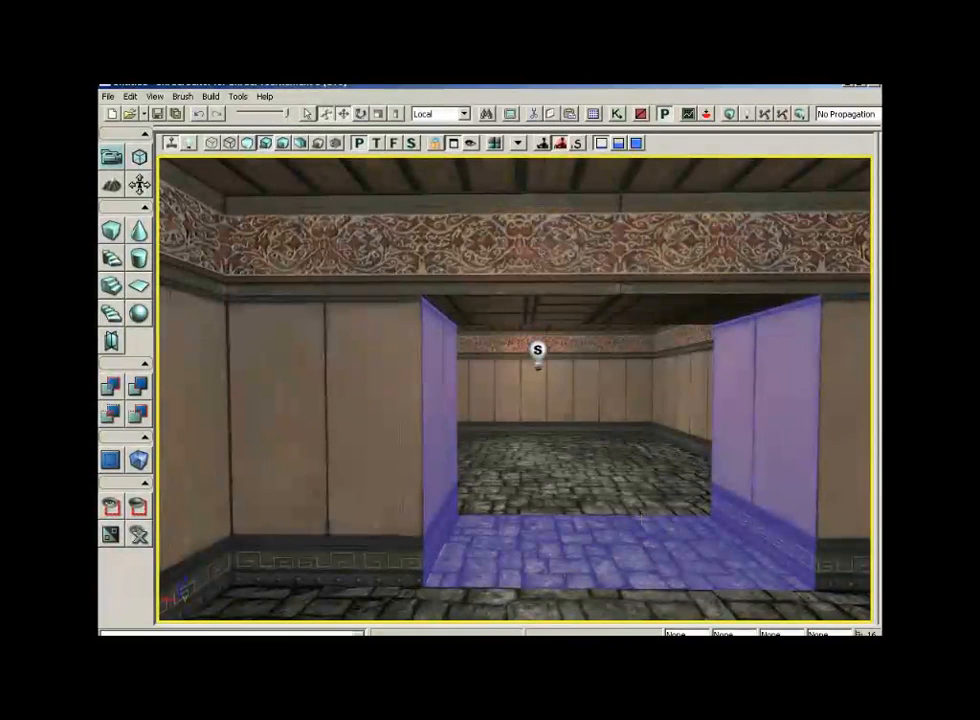
pyautogui.press('Escape')
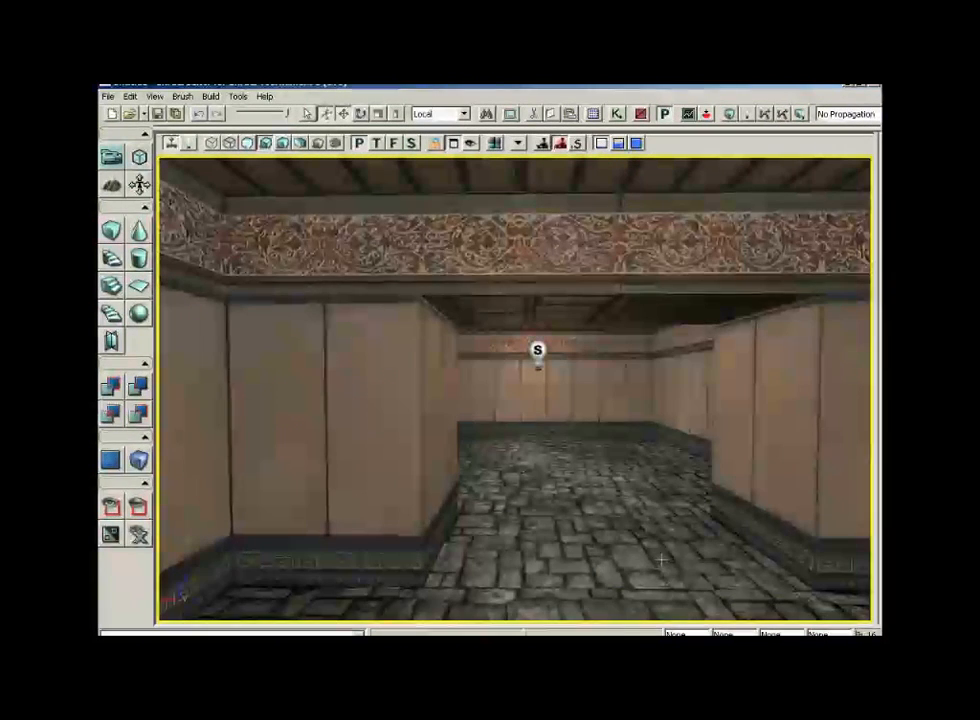
# Examine up close how the stone texture meets along the seam between the room floor and the corridor floor
pyautogui.moveTo(661, 553); pyautogui.dragTo(648, 518)
pyautogui.moveTo(648, 518); pyautogui.dragTo(648, 528, button='right')
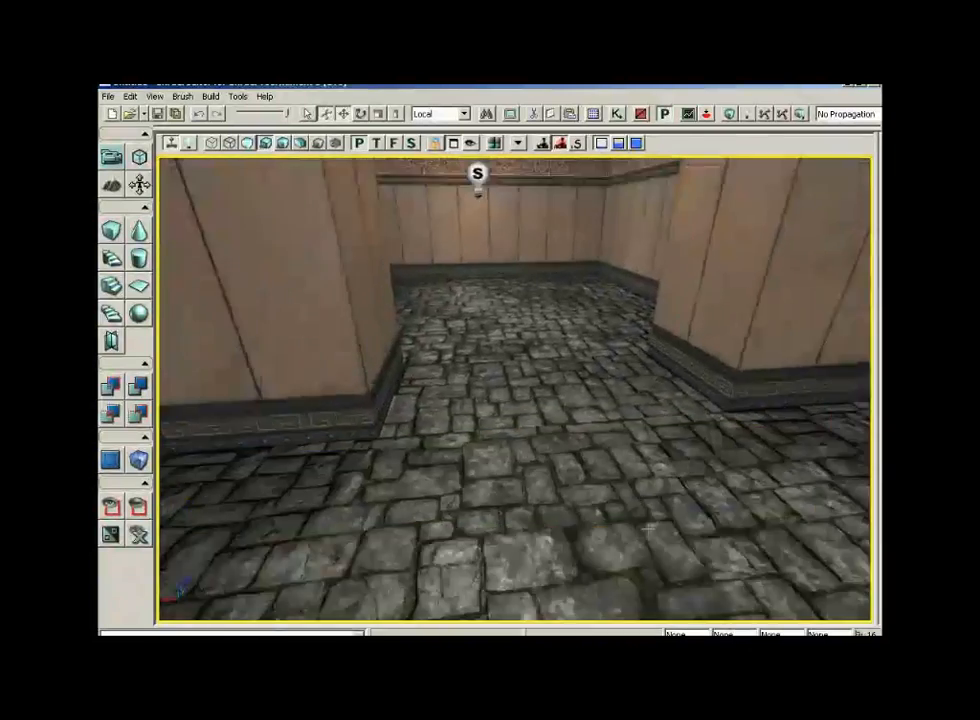
pyautogui.moveTo(647, 531); pyautogui.dragTo(632, 461)
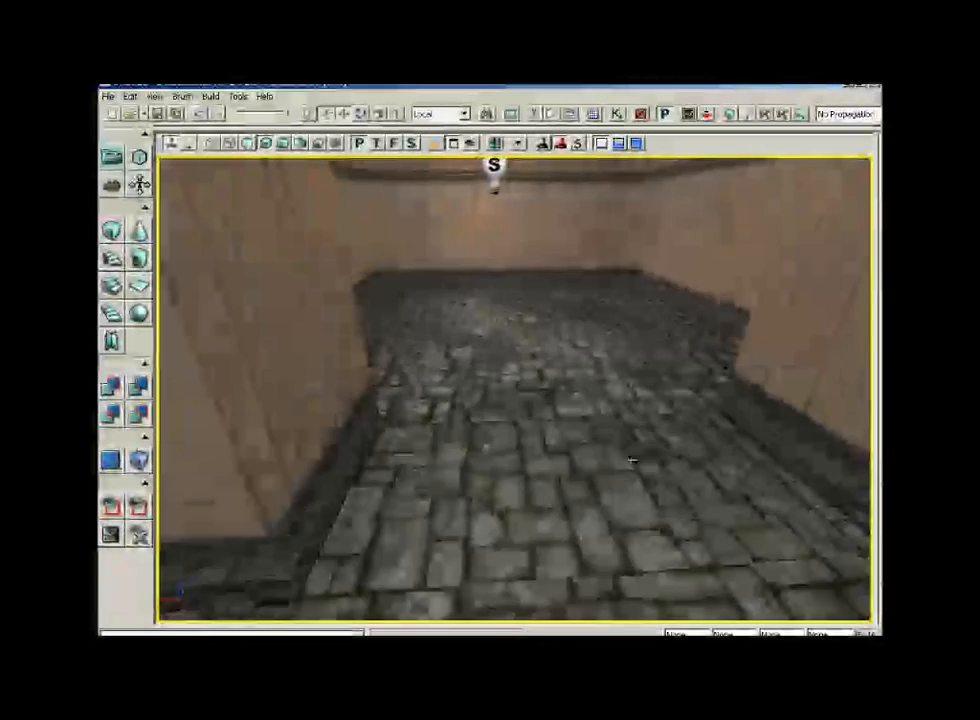
pyautogui.moveTo(632, 460); pyautogui.dragTo(630, 505, button='right')
pyautogui.moveTo(630, 505); pyautogui.dragTo(629, 437)
pyautogui.moveTo(629, 437); pyautogui.dragTo(616, 497, button='right')
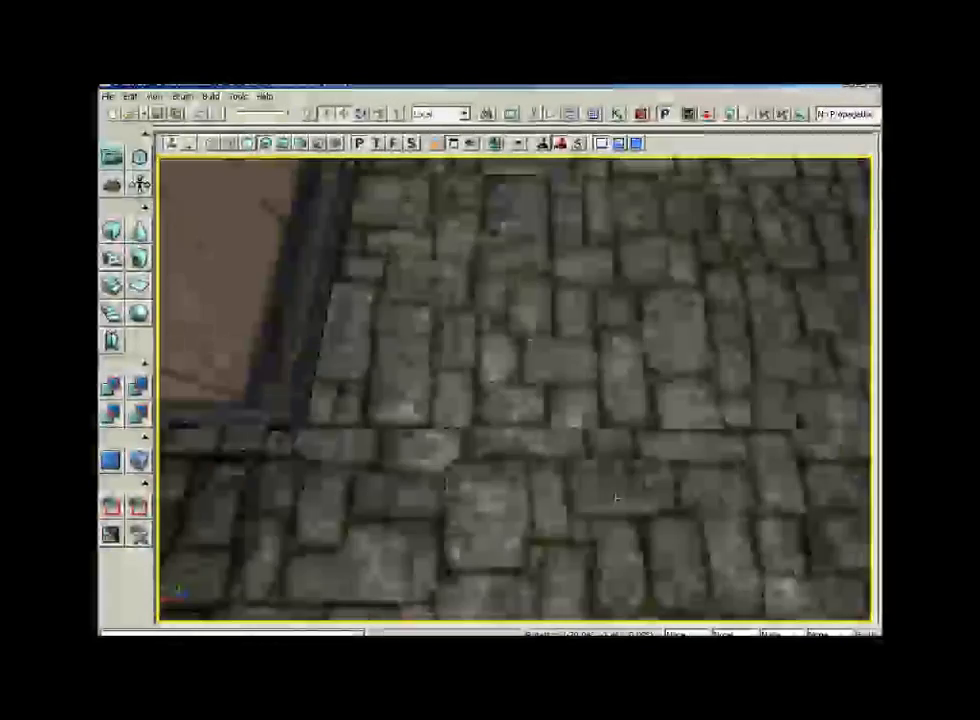
pyautogui.moveTo(616, 497); pyautogui.dragTo(615, 460)
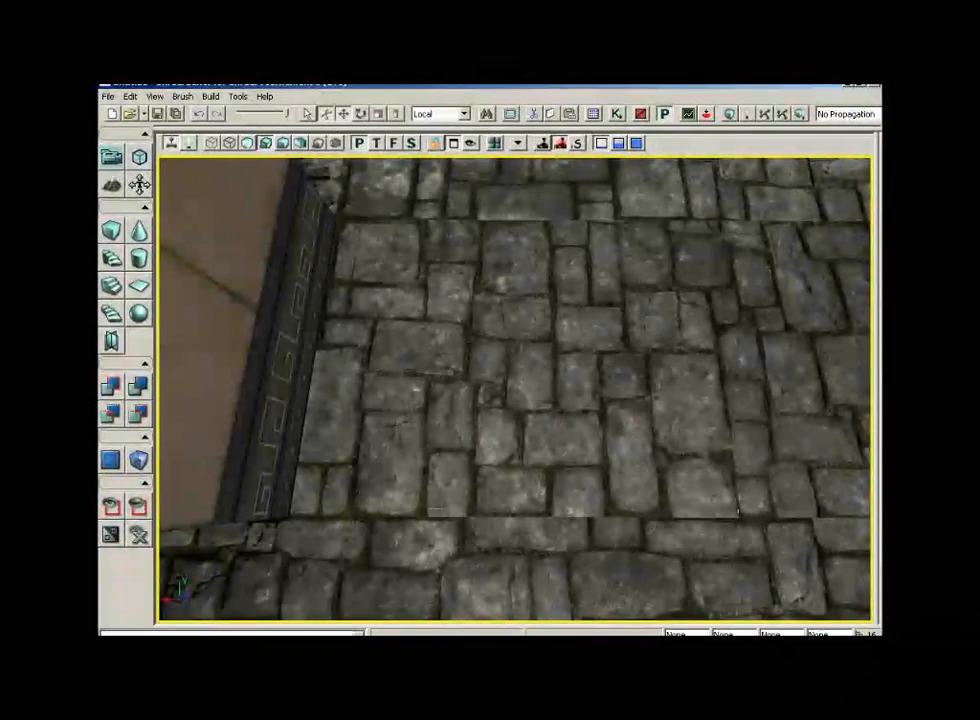
pyautogui.moveTo(615, 460)
pyautogui.mouseDown(button='right')
pyautogui.moveTo(608, 420)
pyautogui.moveTo(601, 471)
pyautogui.mouseUp(button='right')
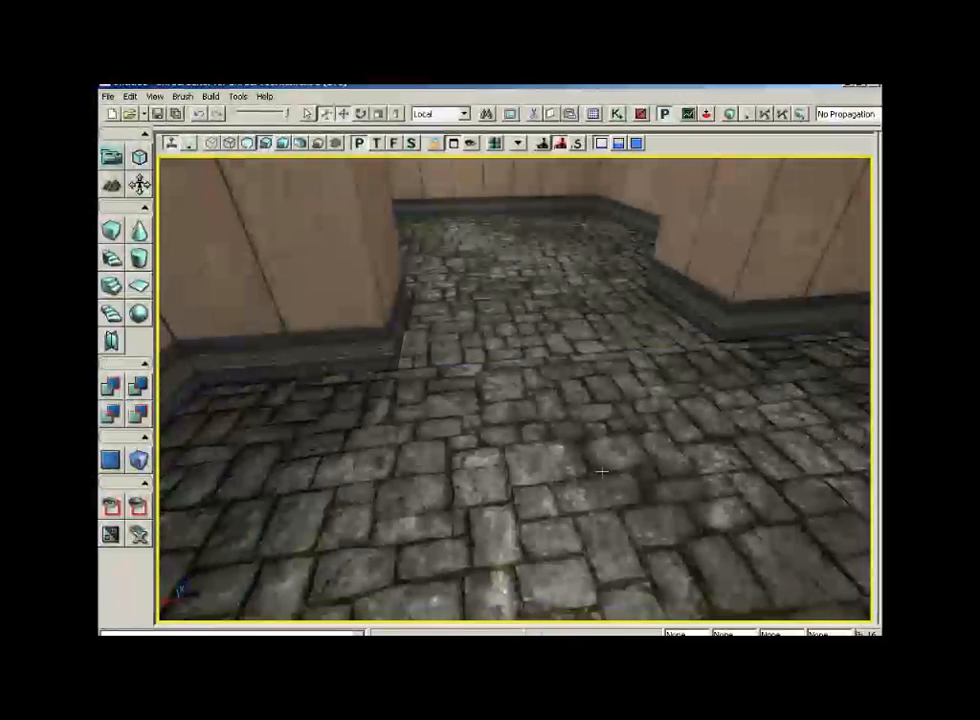
# Select the room floor and extend the selection to all its adjacent floors, including the corridor floor
pyautogui.click(601, 471)
pyautogui.rightClick(567, 442)
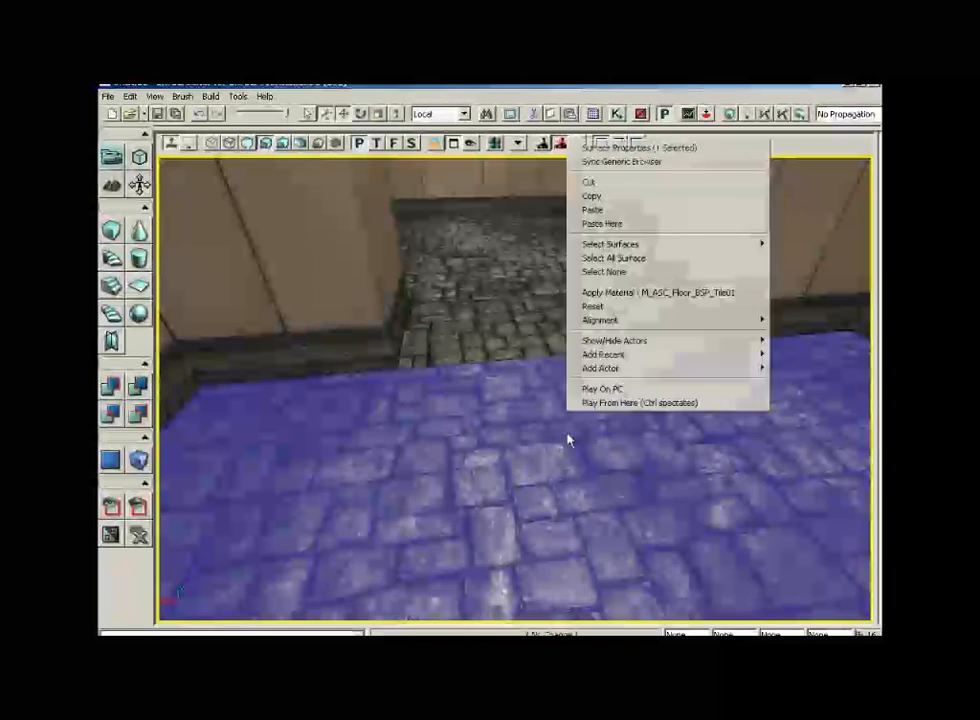
pyautogui.moveTo(639, 246)
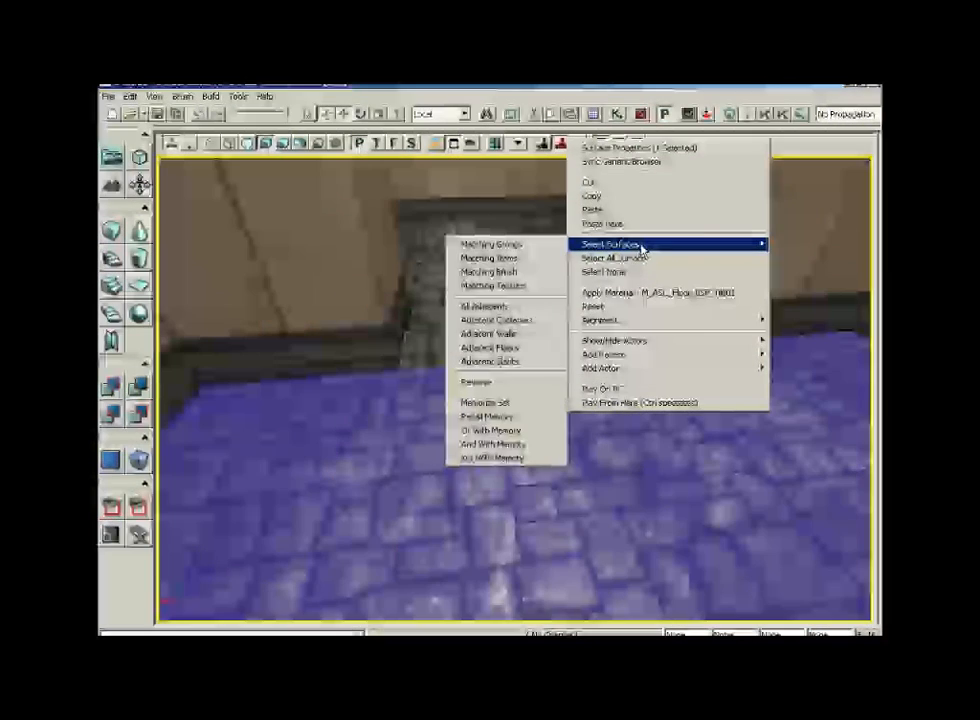
pyautogui.click(508, 352)
pyautogui.moveTo(508, 352); pyautogui.dragTo(505, 301, button='right')
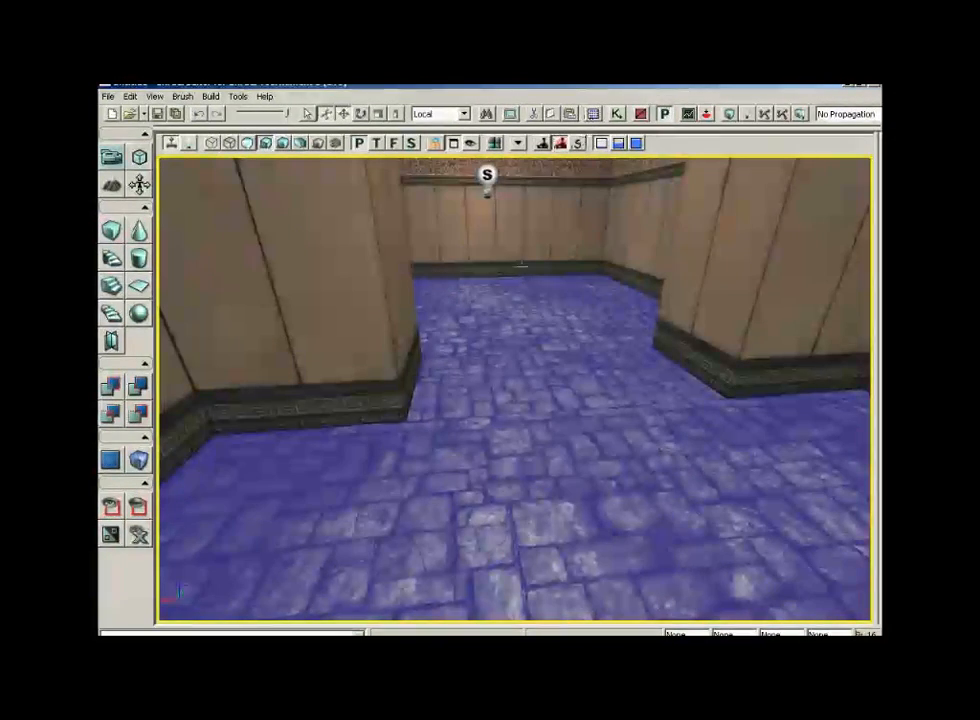
# Apply Planar texture alignment to the selected floors in the surface properties
pyautogui.press('F5')
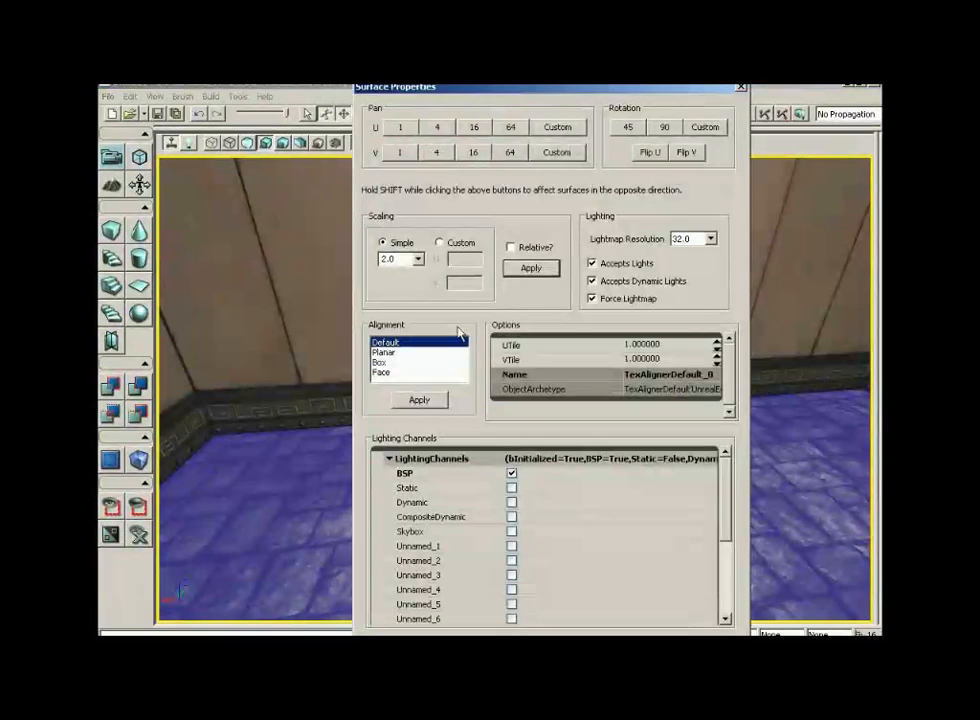
pyautogui.click(384, 352)
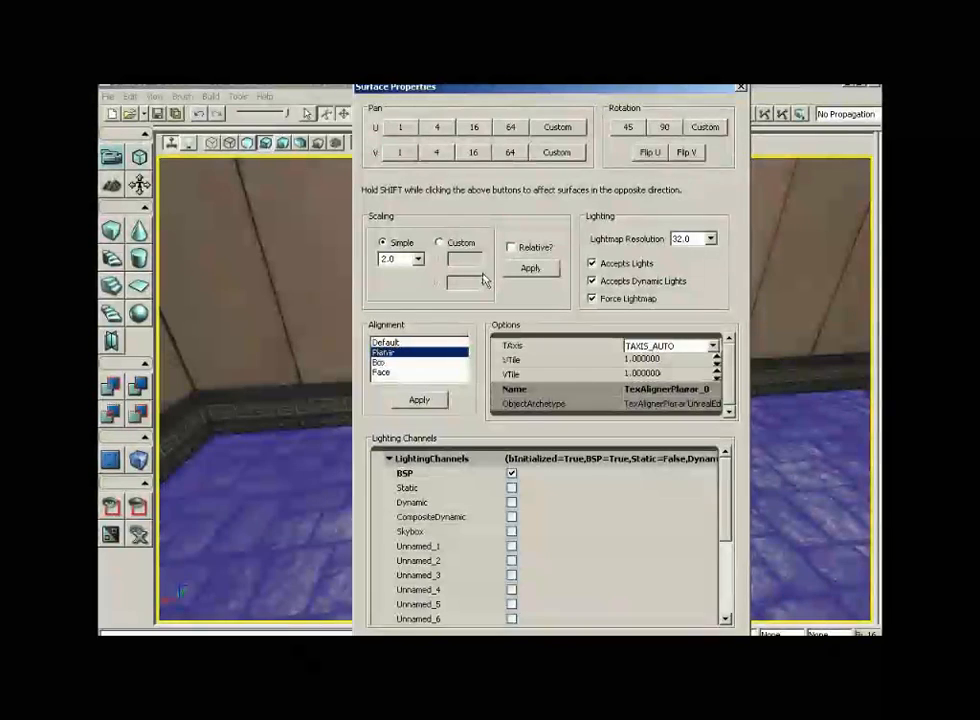
pyautogui.moveTo(483, 98); pyautogui.dragTo(681, 94)
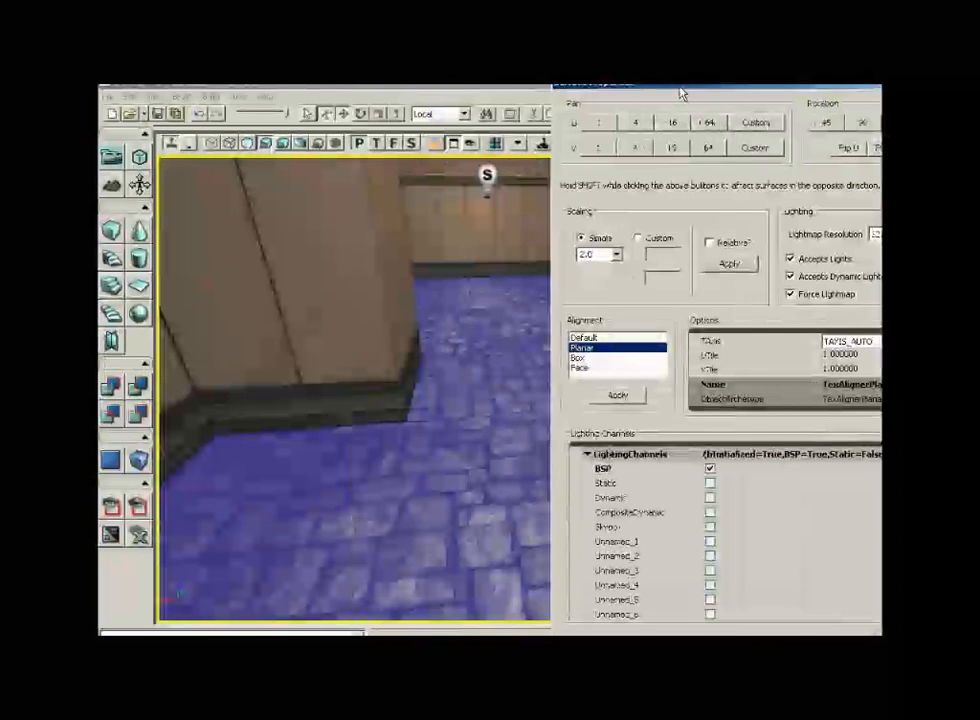
pyautogui.click(616, 401)
# Reapply the simple texture scaling of 2.0 to the selected floors and close the surface properties
pyautogui.moveTo(440, 400); pyautogui.dragTo(510, 320, button='right')
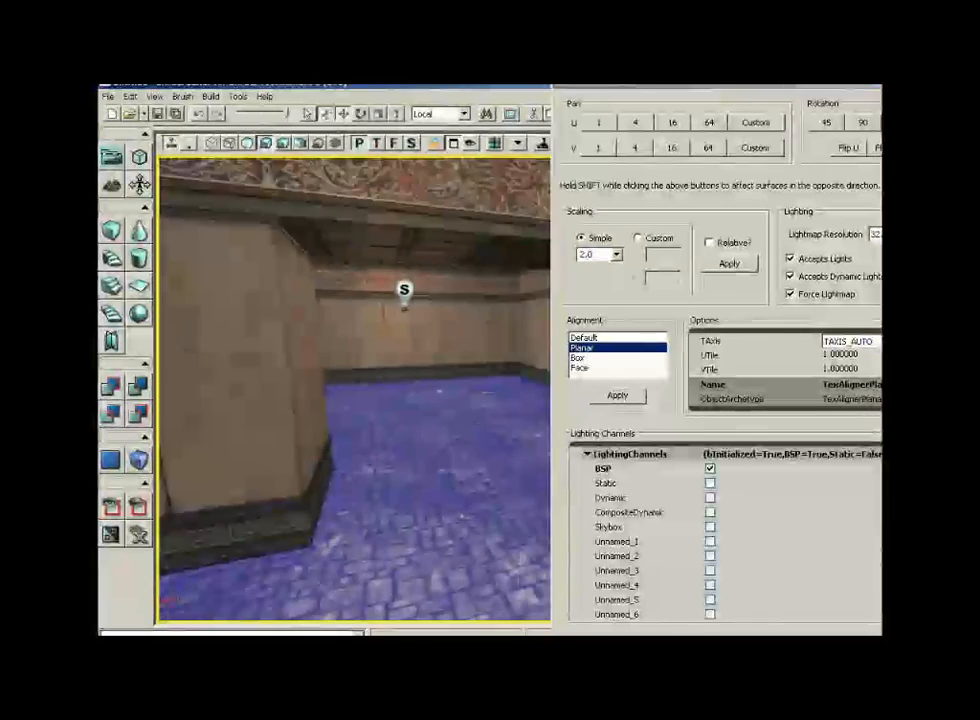
pyautogui.moveTo(400, 380); pyautogui.dragTo(400, 500, button='right')
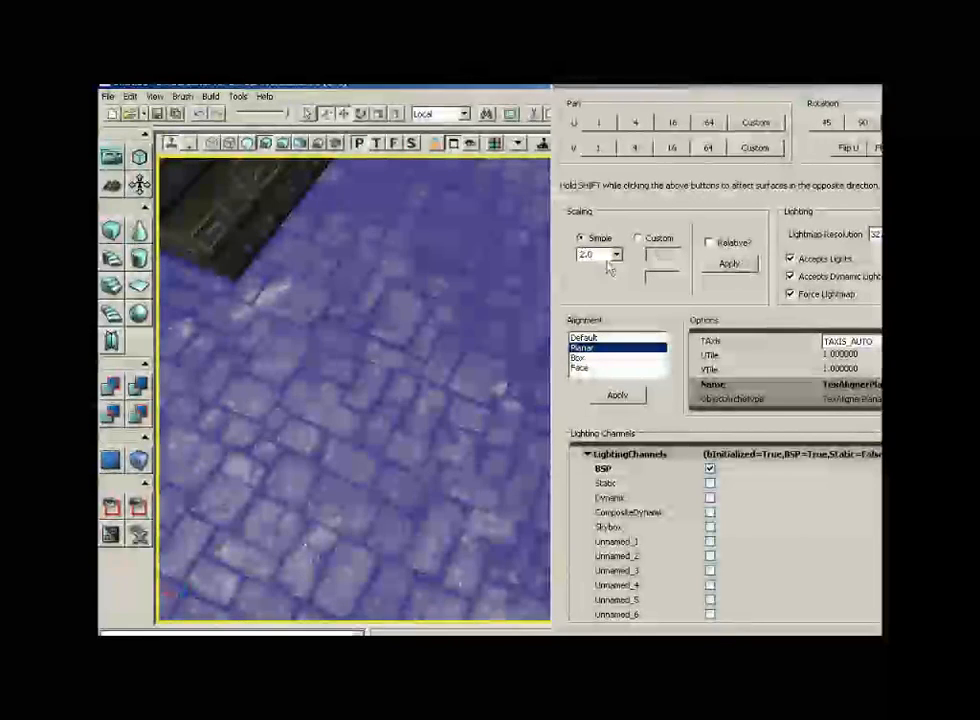
pyautogui.click(729, 263)
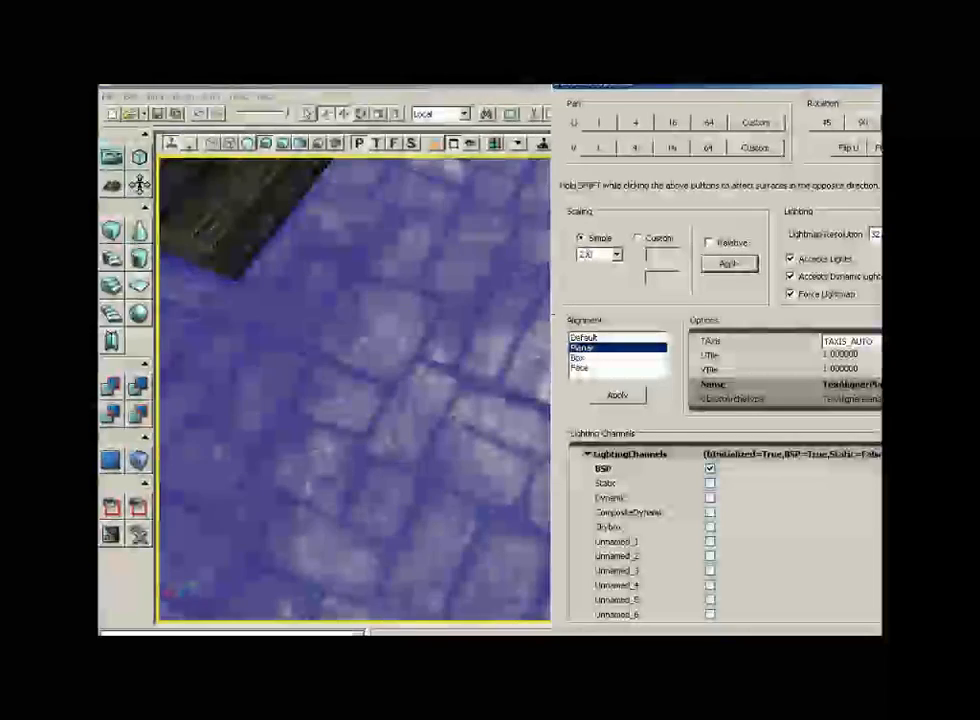
pyautogui.moveTo(380, 420); pyautogui.dragTo(385, 345, button='right')
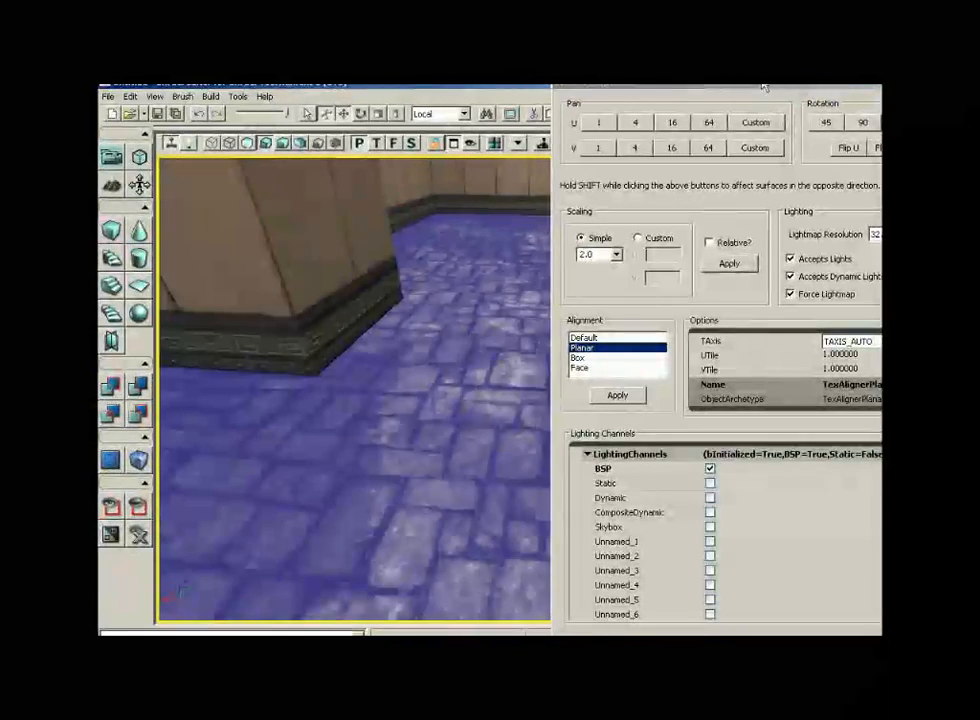
pyautogui.moveTo(762, 86); pyautogui.dragTo(554, 92)
pyautogui.click(732, 91)
pyautogui.moveTo(651, 332); pyautogui.dragTo(648, 280, button='right')
pyautogui.moveTo(651, 332); pyautogui.dragTo(651, 405)
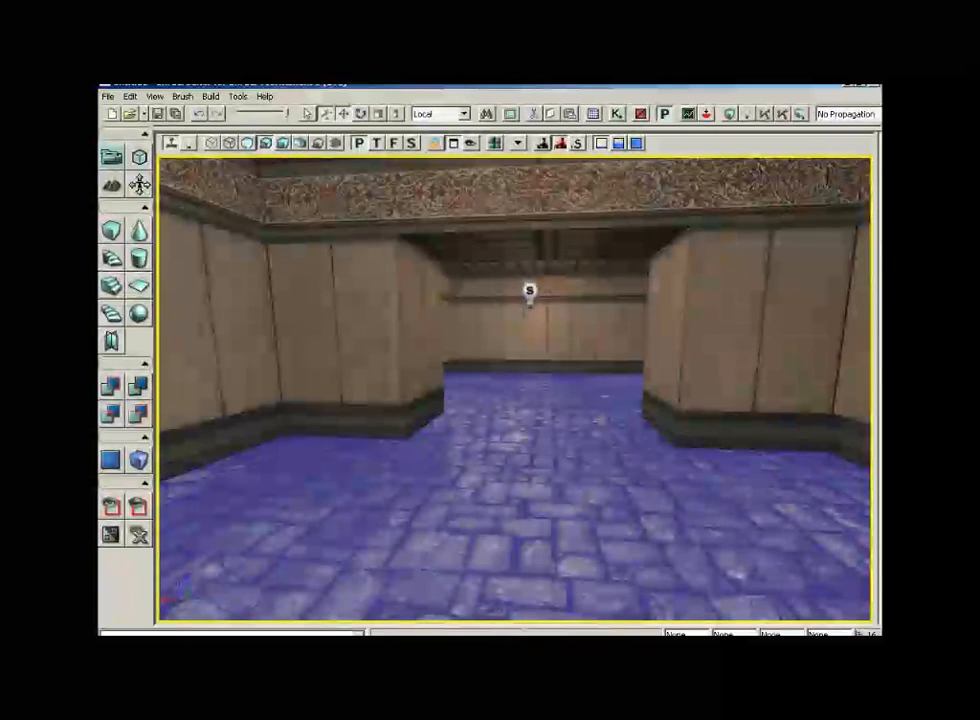